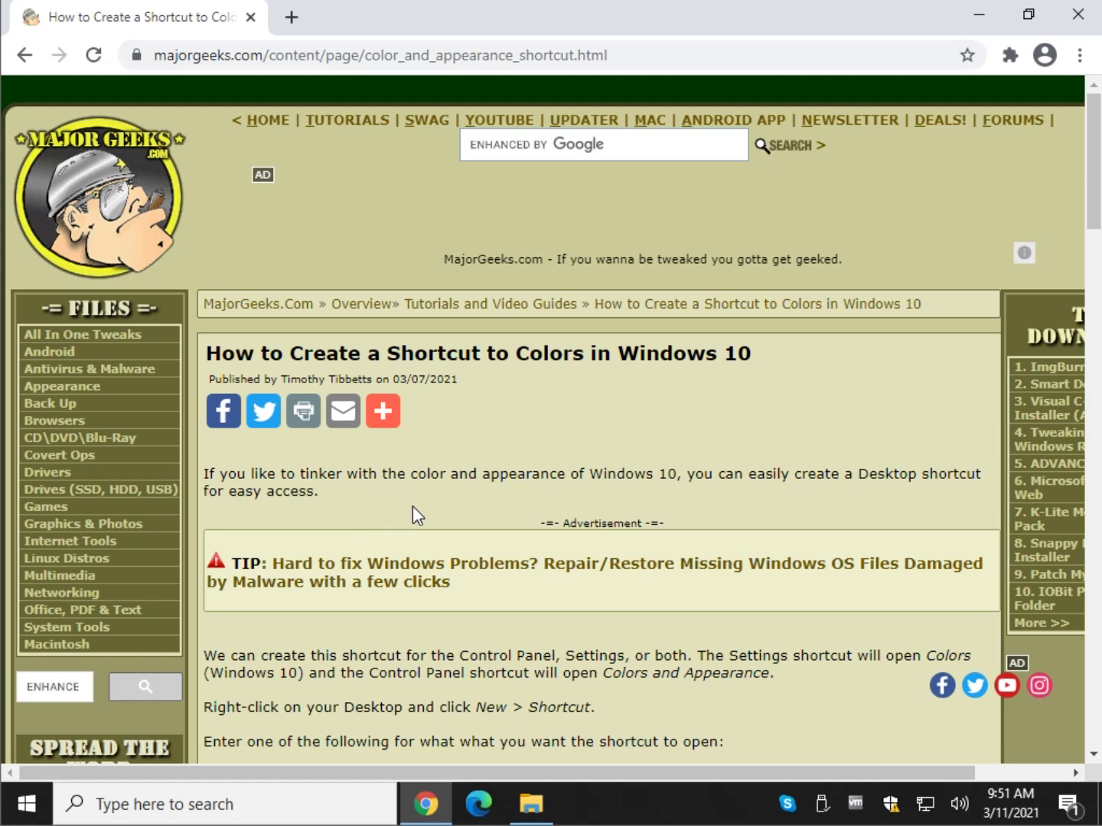
Copy the Control Panel command 'explorer shell:::…pageColorization' from the MajorGeeks article
{"action": "scroll", "coordinate": [402, 499], "scroll_direction": "down", "scroll_amount": 3}
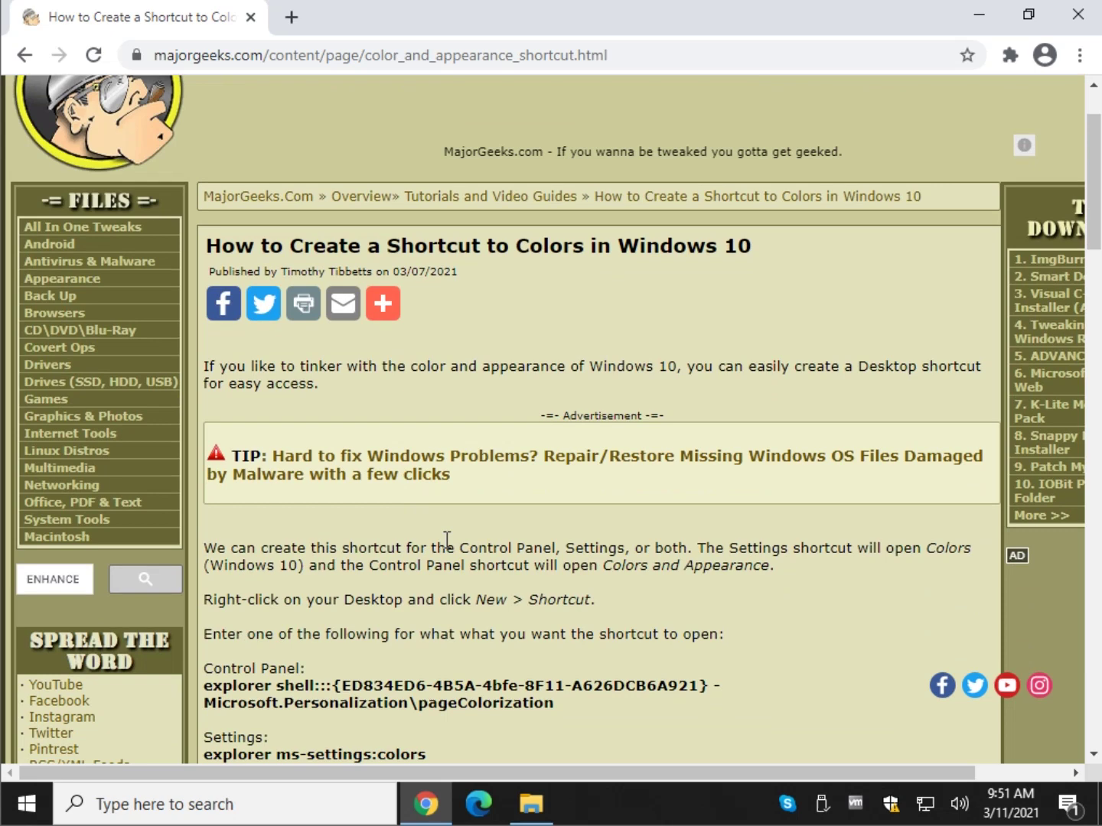
{"action": "scroll", "coordinate": [383, 525], "scroll_direction": "down", "scroll_amount": 2}
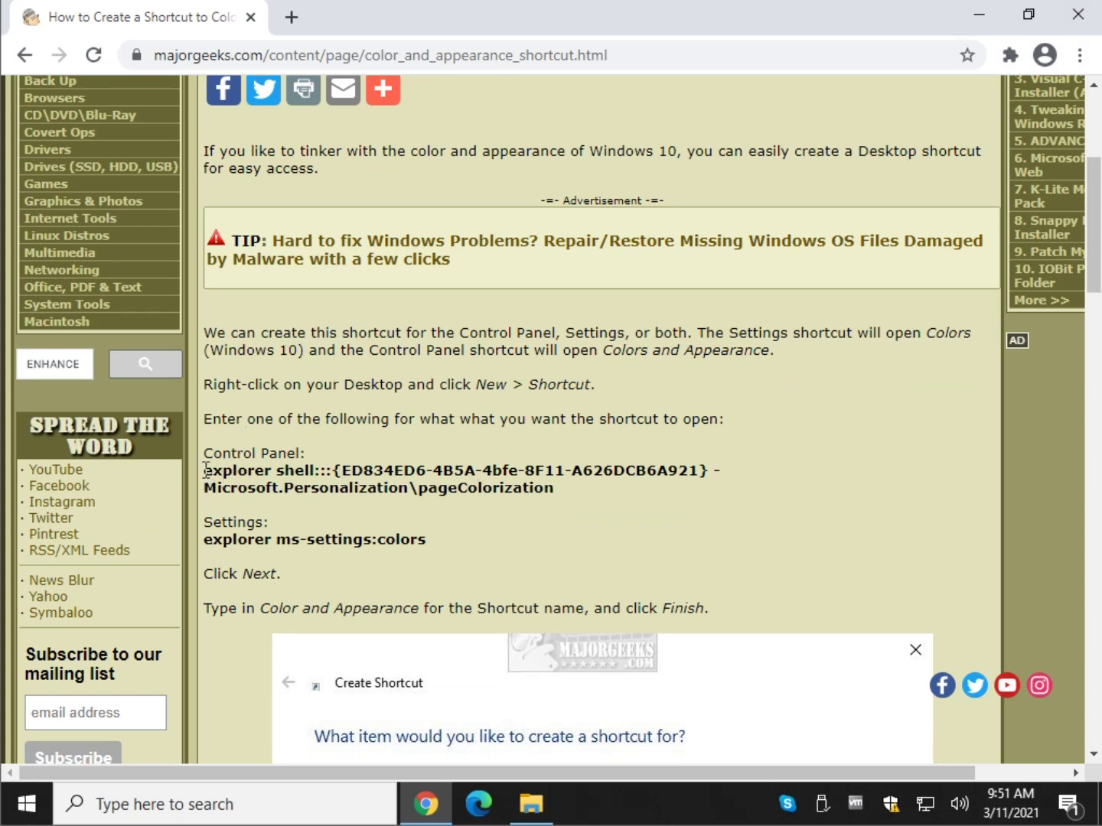
{"action": "left_click_drag", "start_coordinate": [205, 470], "coordinate": [579, 490]}
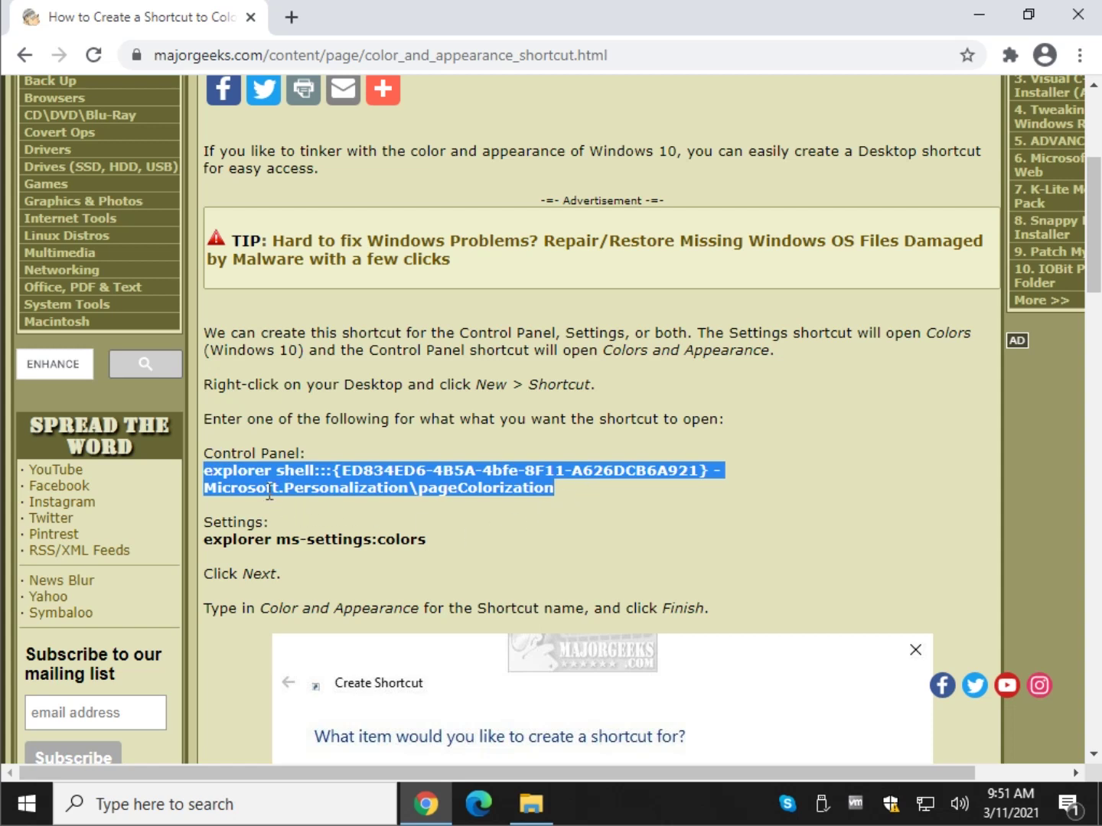
{"action": "right_click", "coordinate": [308, 470]}
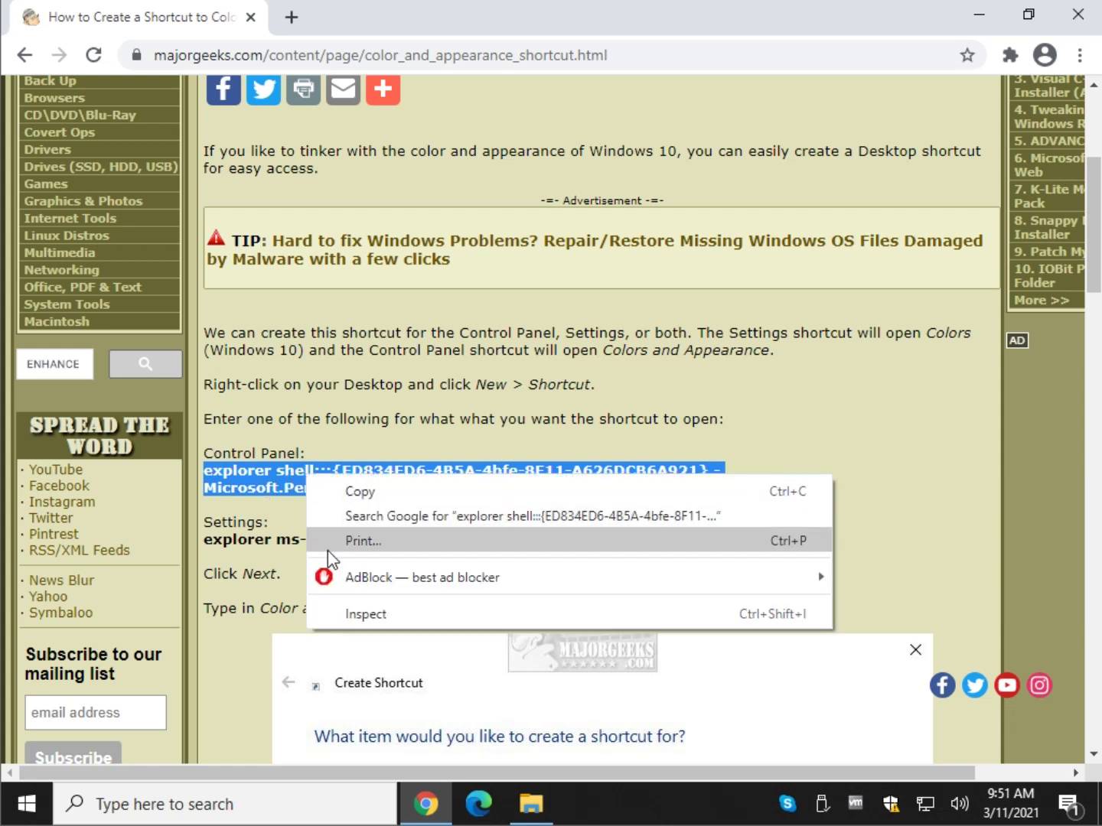
{"action": "left_click", "coordinate": [359, 490]}
{"action": "left_click", "coordinate": [569, 497]}
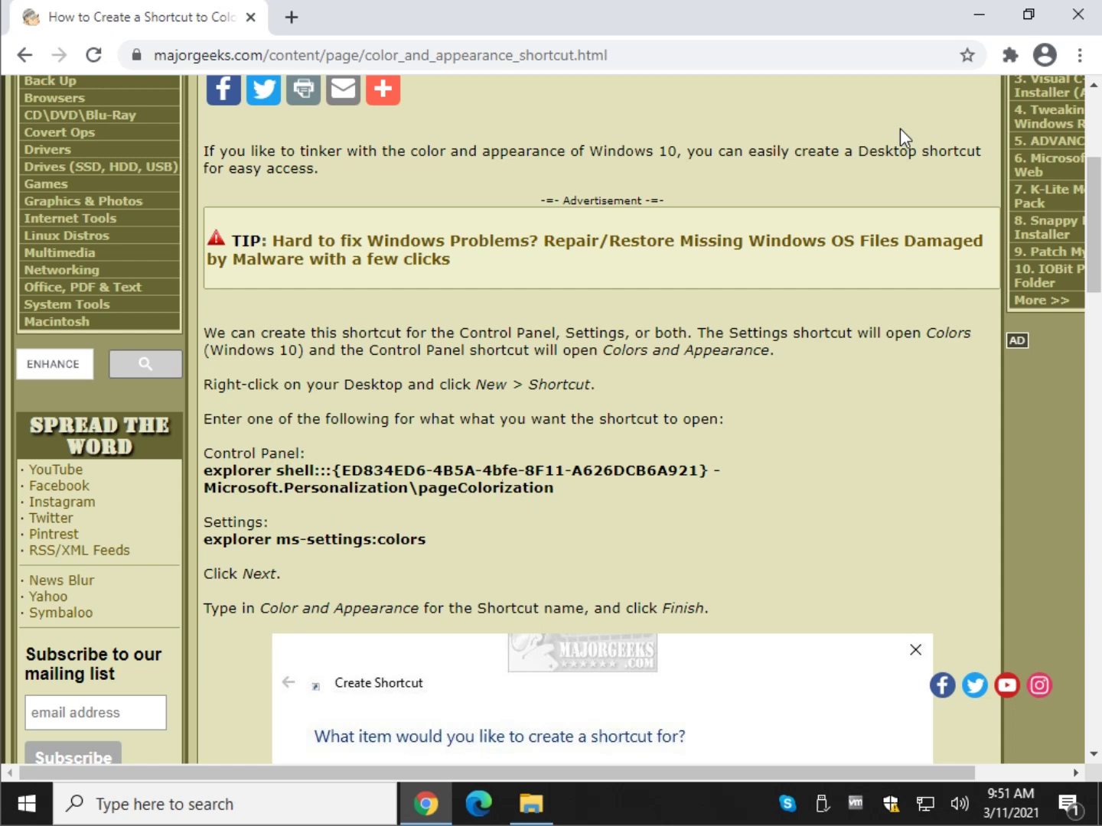
Create a desktop shortcut named 'Colors' that runs the pasted pageColorization command
{"action": "left_click", "coordinate": [982, 19]}
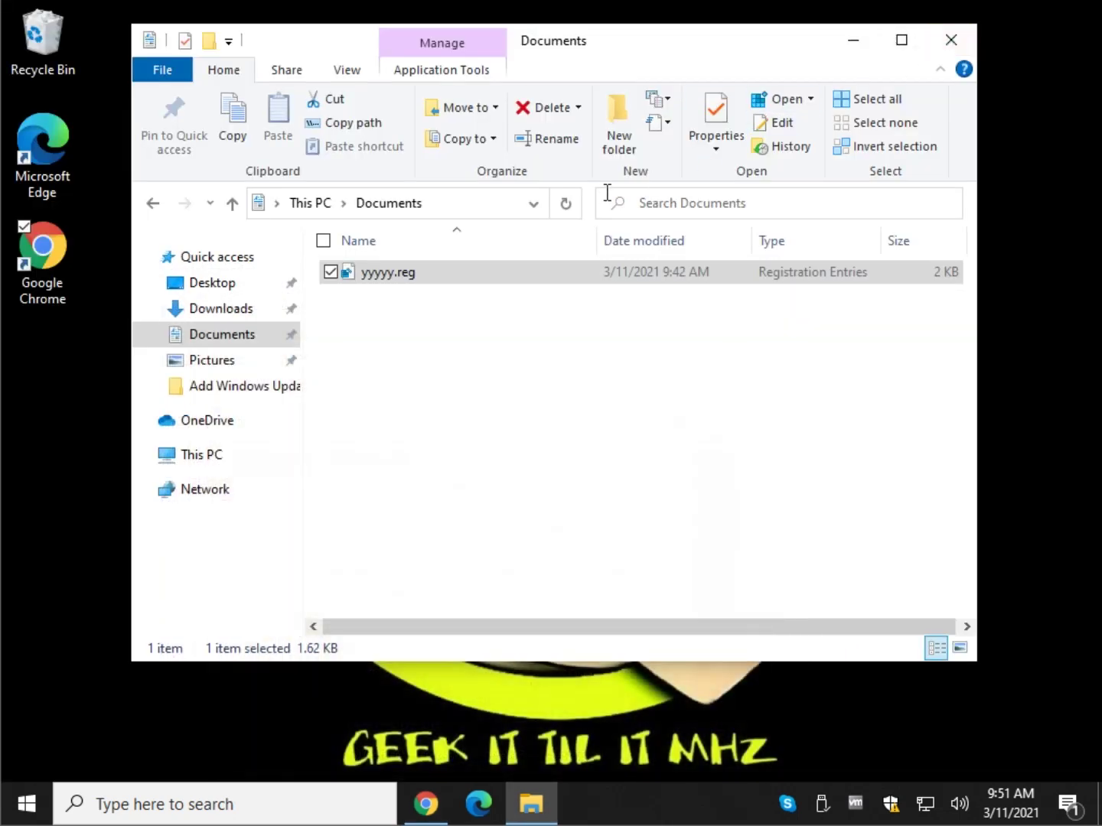
{"action": "left_click", "coordinate": [948, 42]}
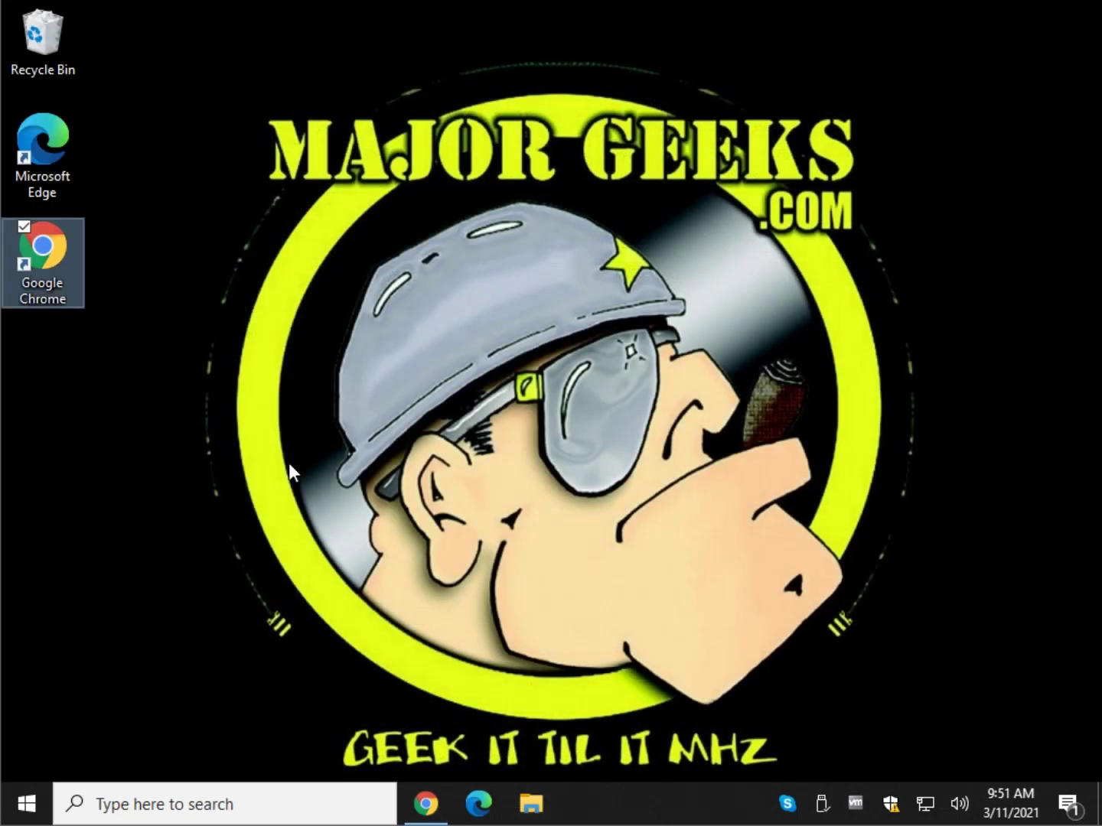
{"action": "right_click", "coordinate": [273, 296]}
{"action": "mouse_move", "coordinate": [204, 452]}
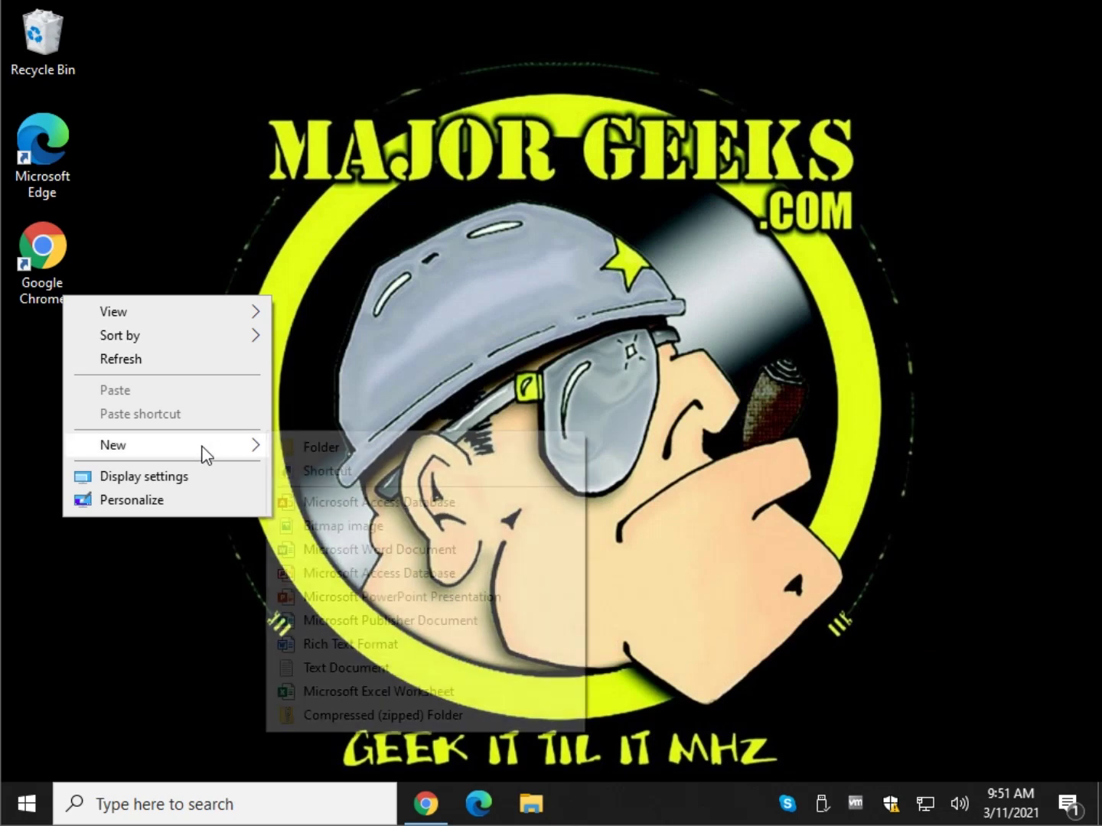
{"action": "left_click", "coordinate": [348, 471]}
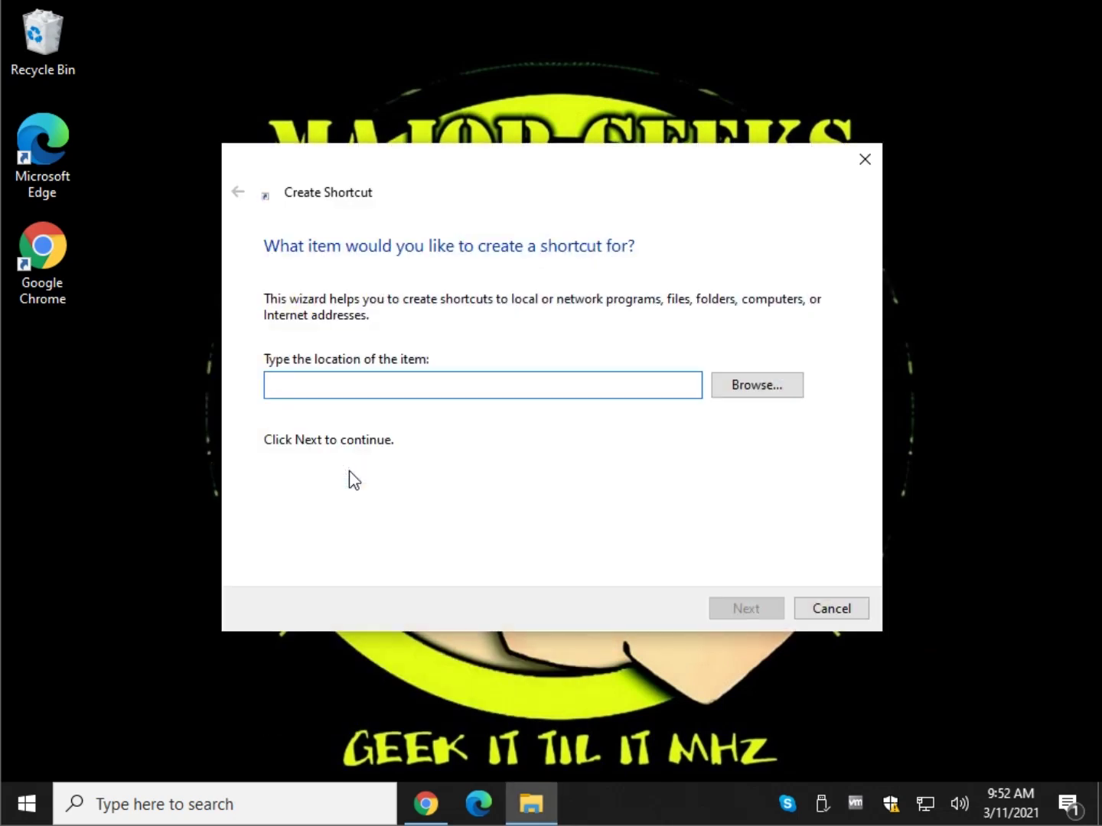
{"action": "key", "text": "ctrl+v"}
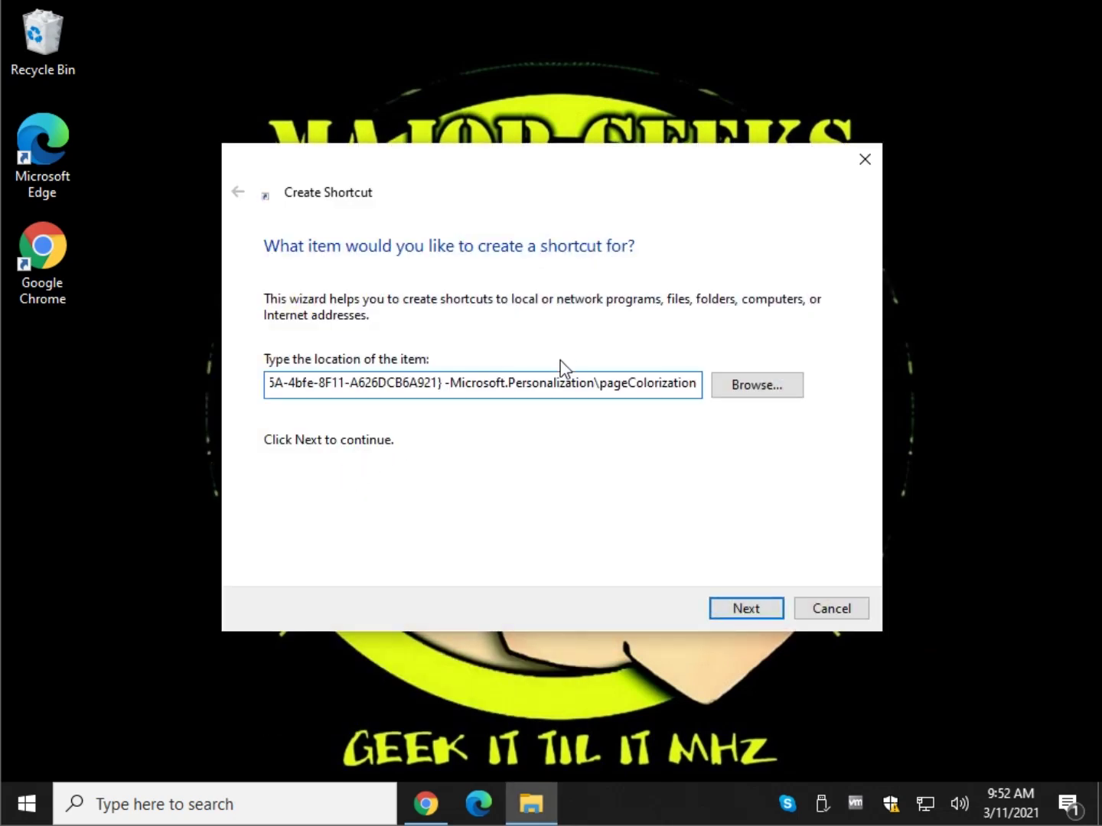
{"action": "left_click", "coordinate": [747, 609]}
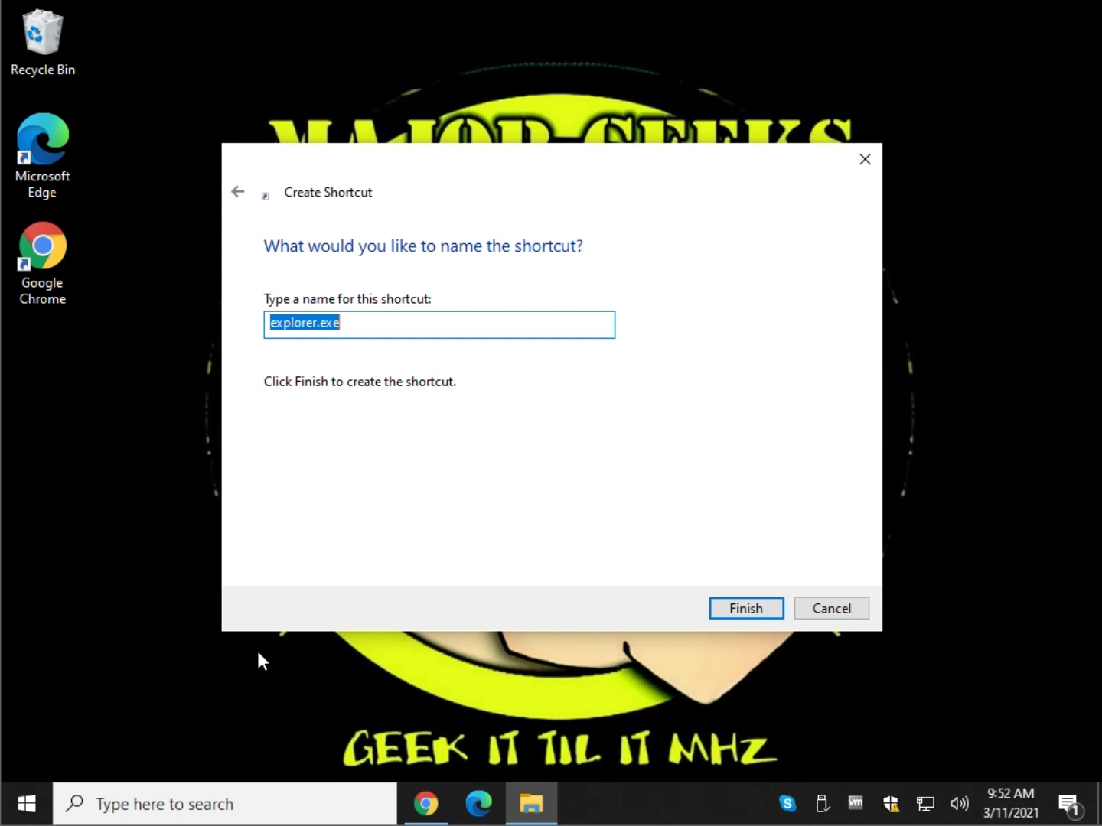
{"action": "type", "text": "Colors"}
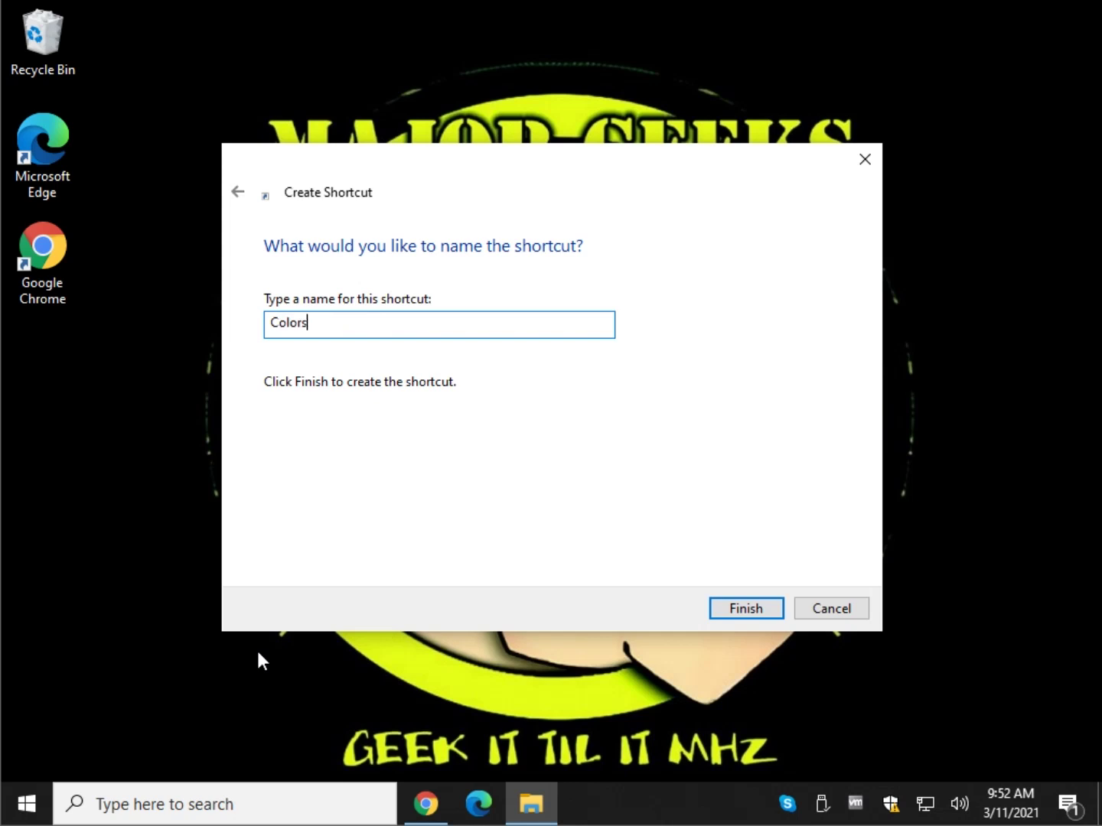
{"action": "left_click", "coordinate": [747, 609]}
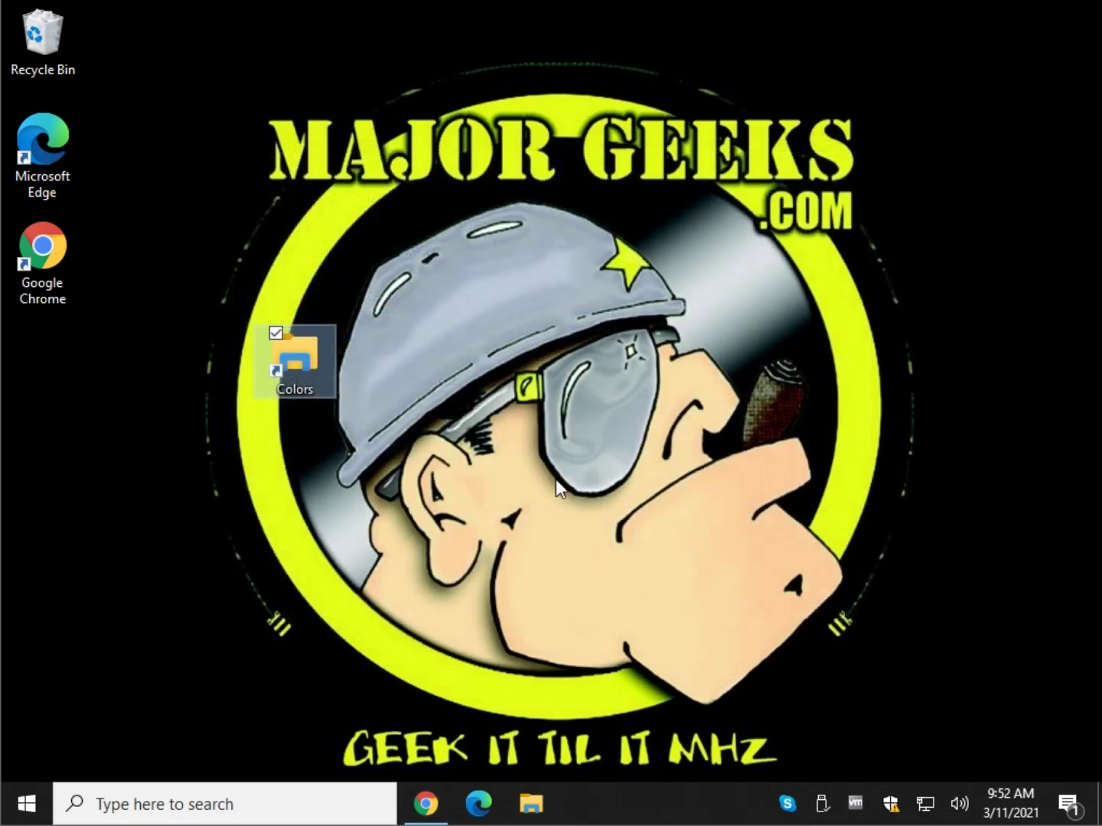
Pick the overlapping-windows icon for Colors in Properties, then cancel without applying
{"action": "right_click", "coordinate": [306, 365]}
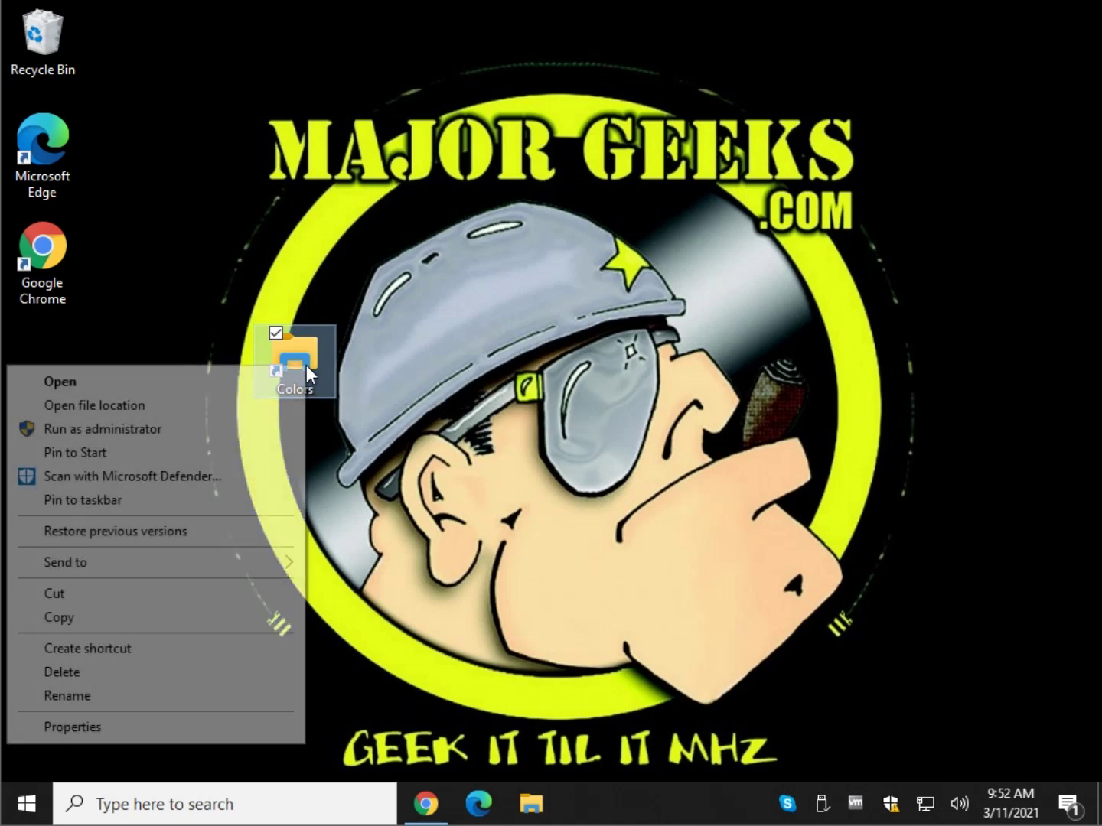
{"action": "left_click", "coordinate": [175, 727]}
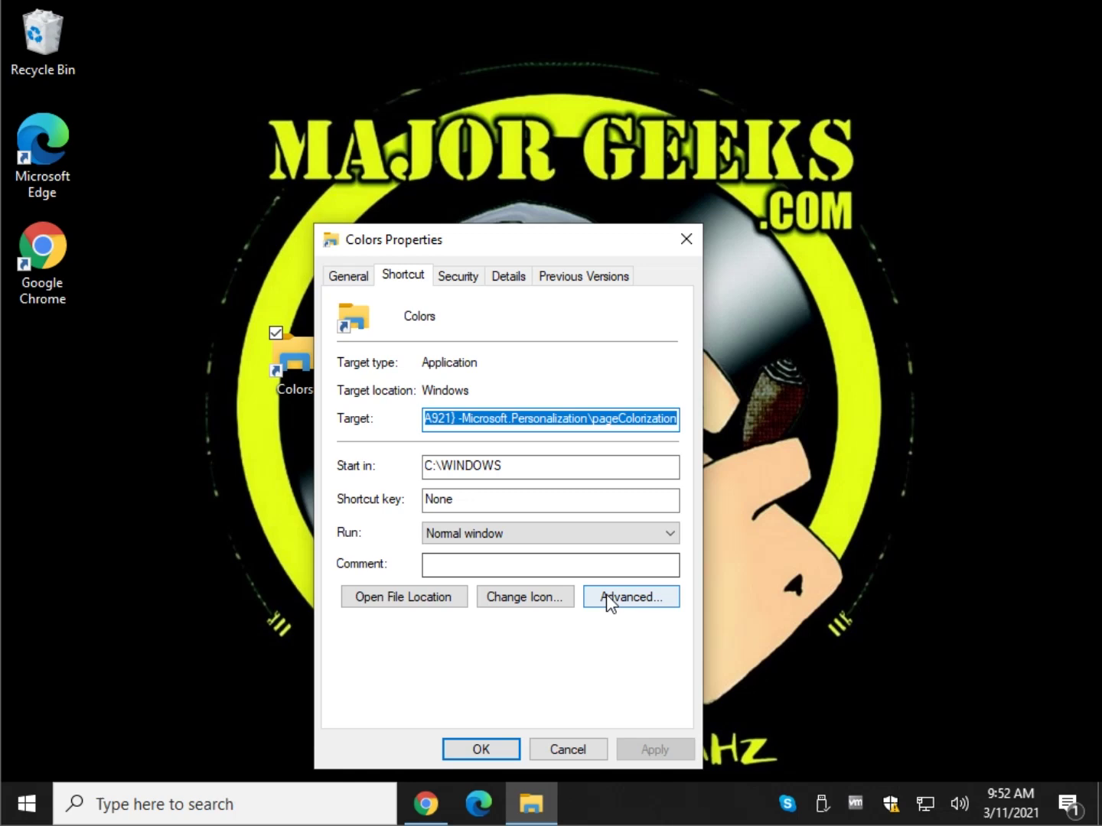
{"action": "left_click", "coordinate": [527, 601]}
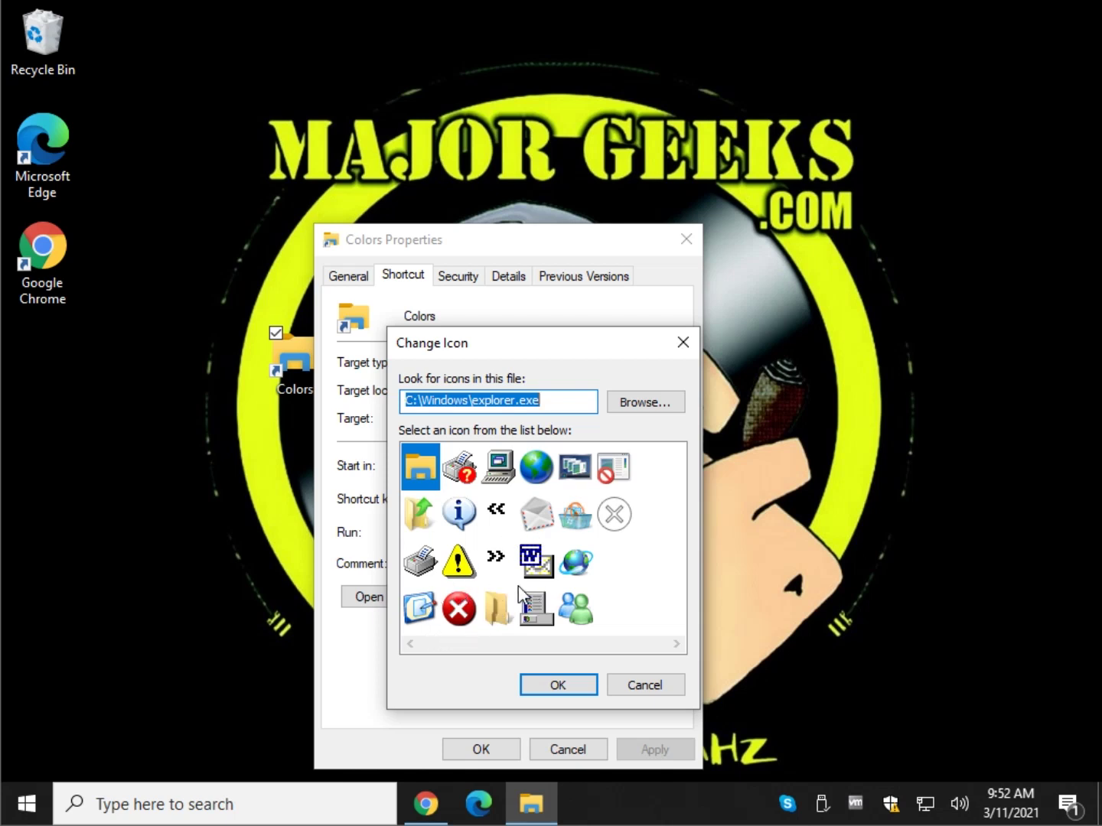
{"action": "left_click", "coordinate": [575, 474]}
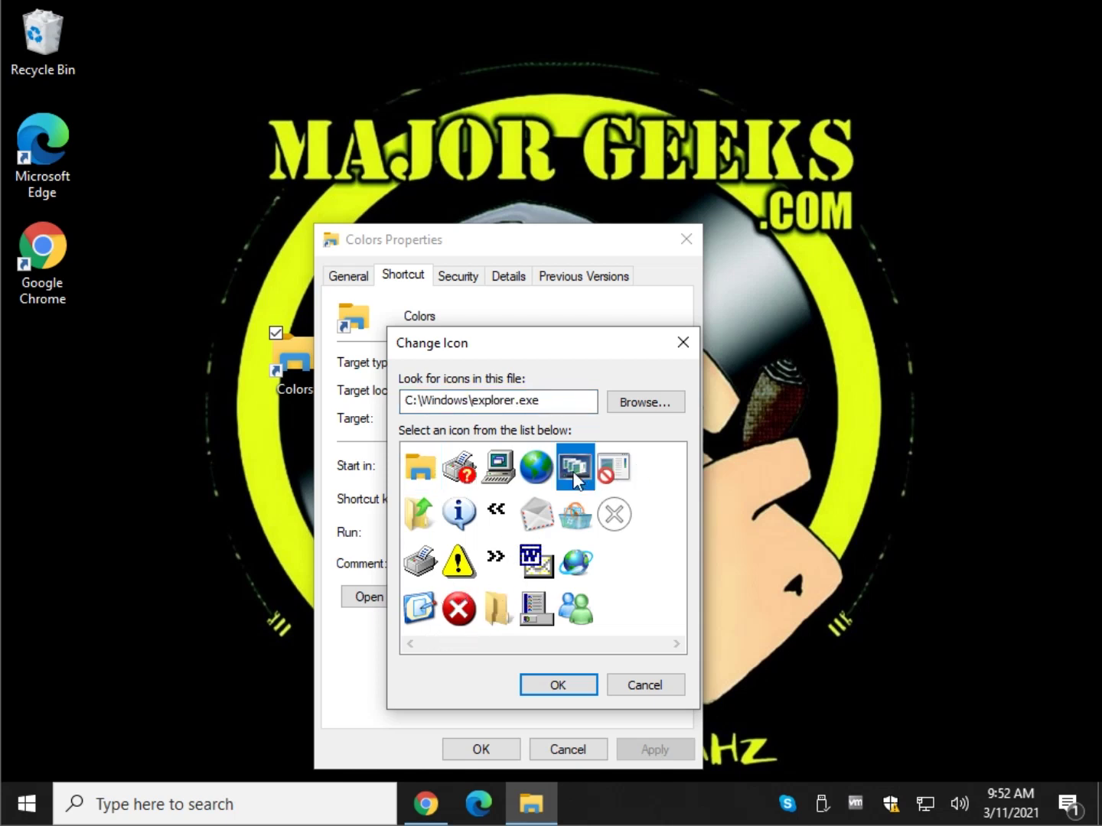
{"action": "left_click", "coordinate": [574, 693]}
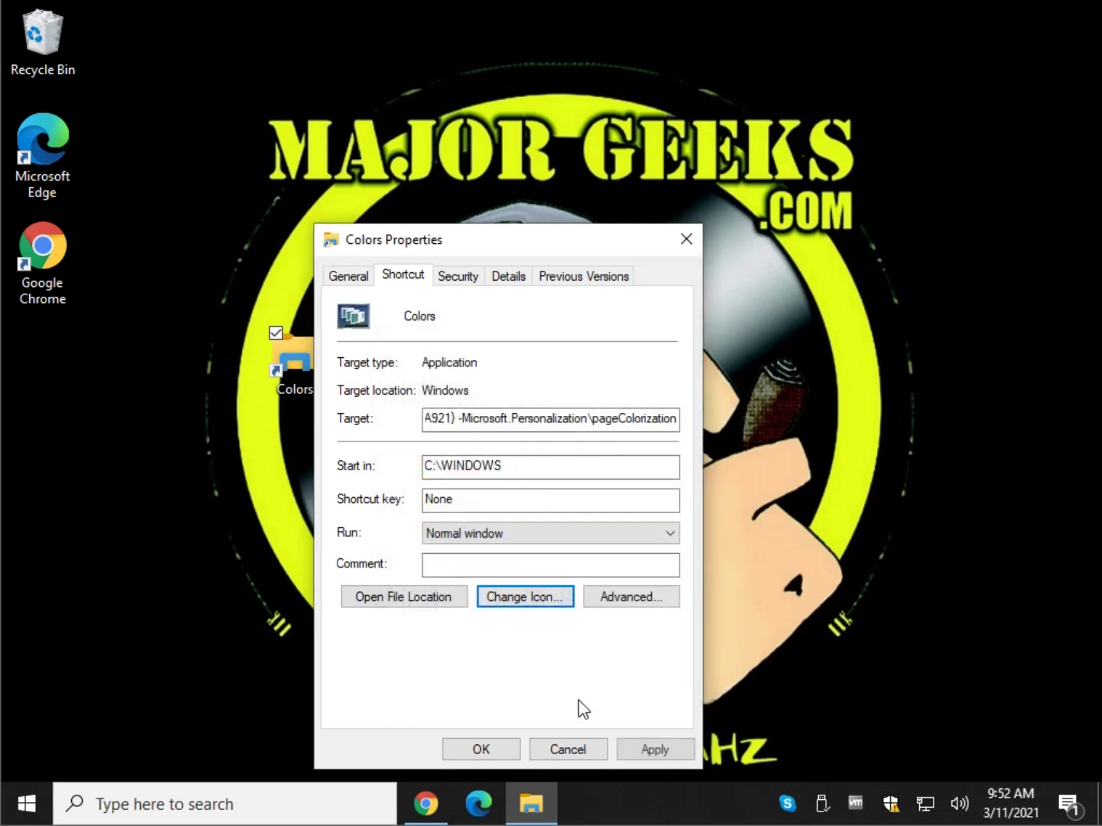
{"action": "left_click", "coordinate": [566, 748]}
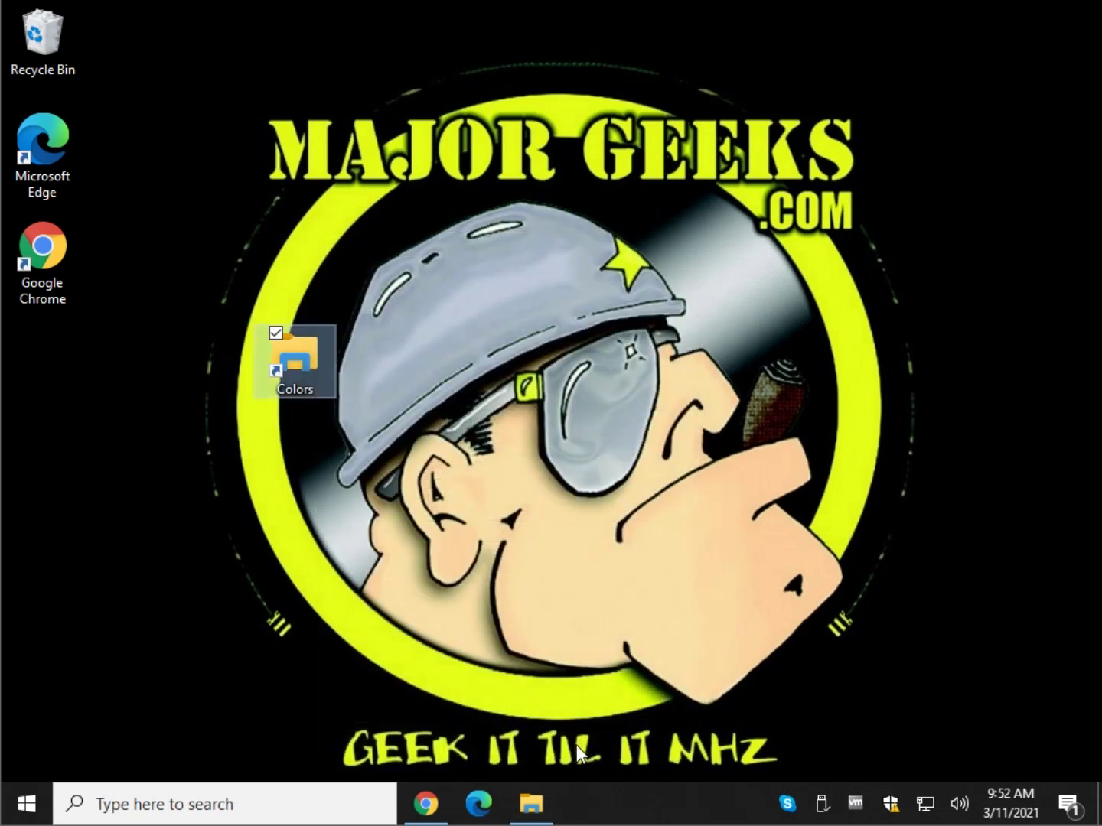
Choose the overlapping-windows icon from explorer.exe again and apply it to Colors
{"action": "right_click", "coordinate": [316, 361]}
{"action": "left_click", "coordinate": [237, 720]}
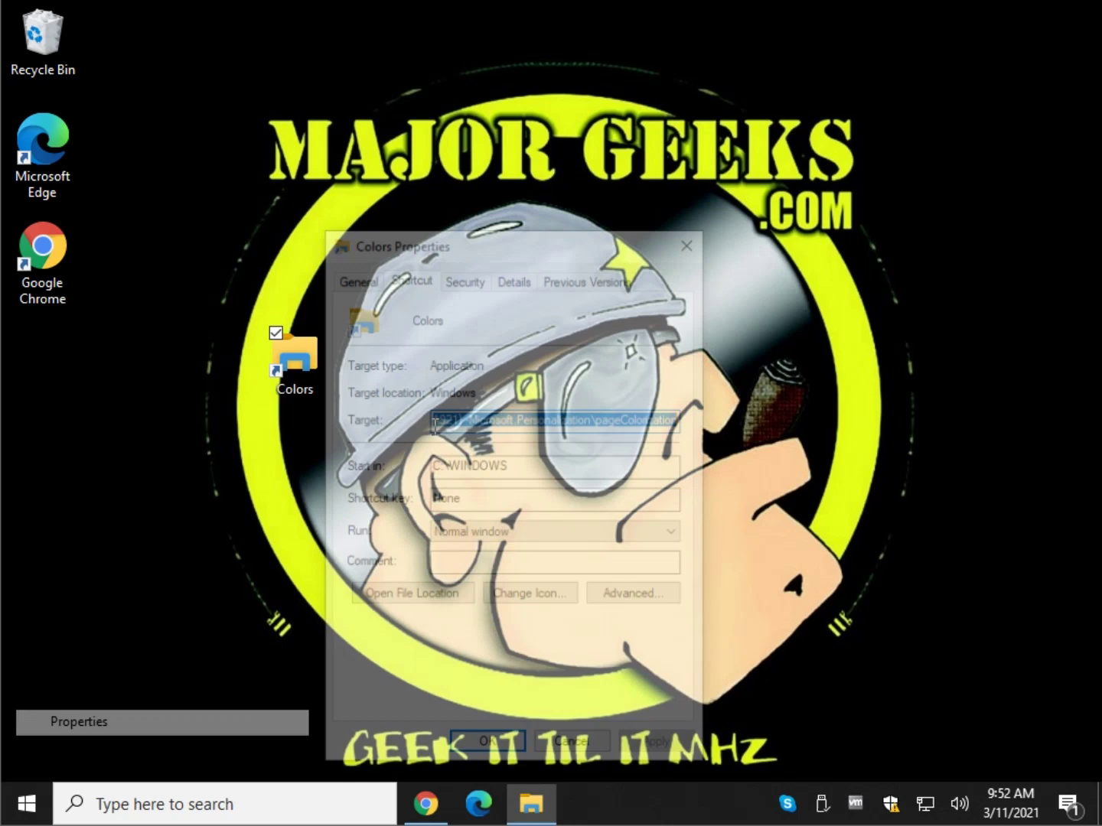
{"action": "left_click", "coordinate": [533, 596]}
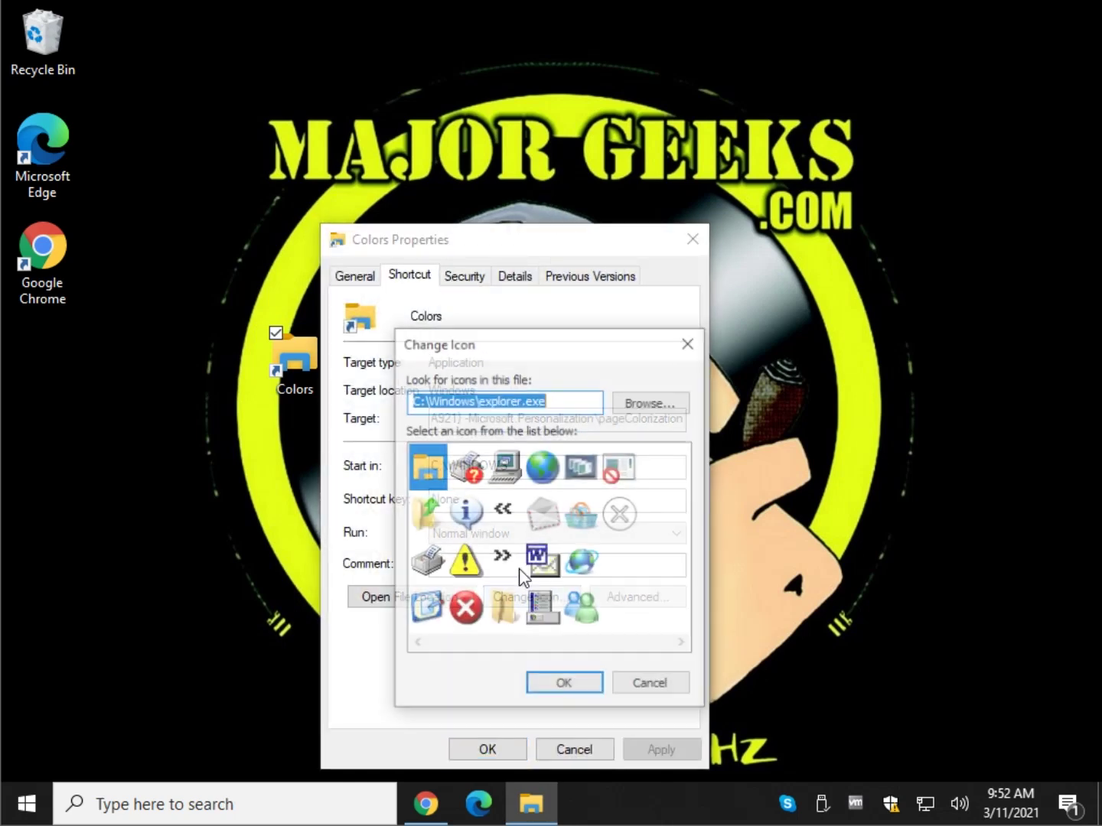
{"action": "left_click", "coordinate": [591, 464]}
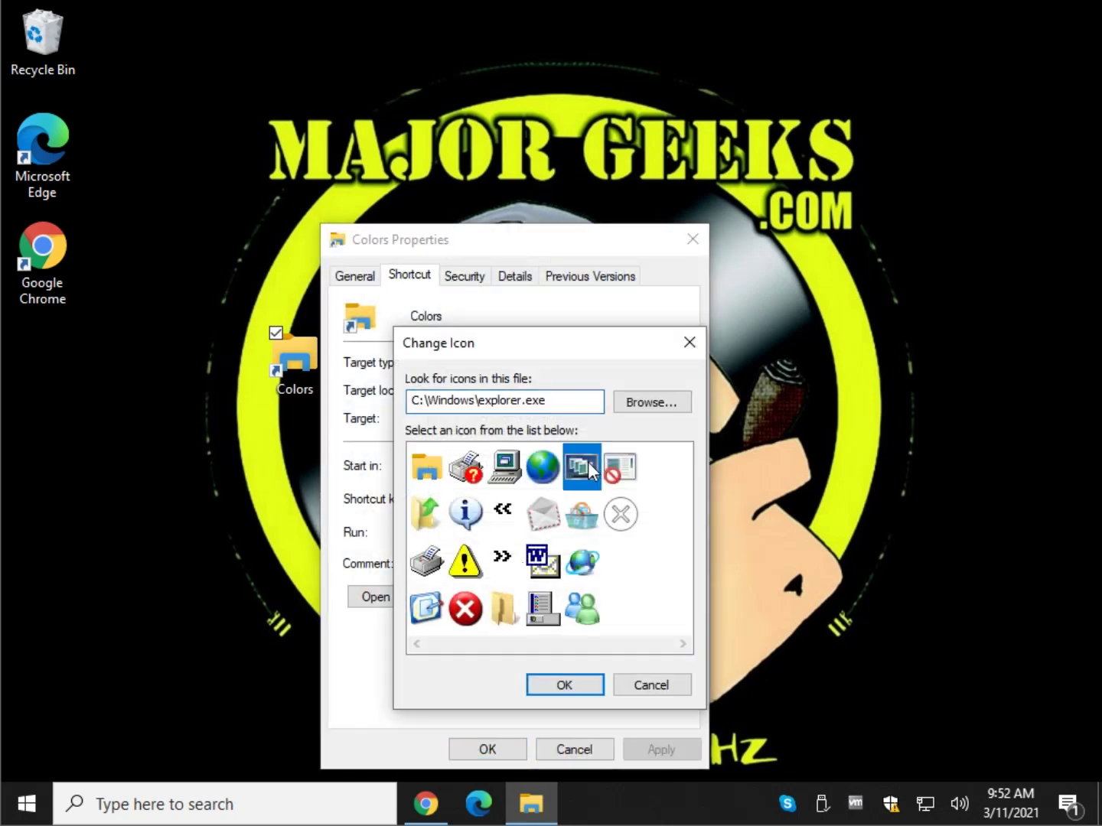
{"action": "left_click", "coordinate": [581, 686]}
{"action": "left_click", "coordinate": [485, 750]}
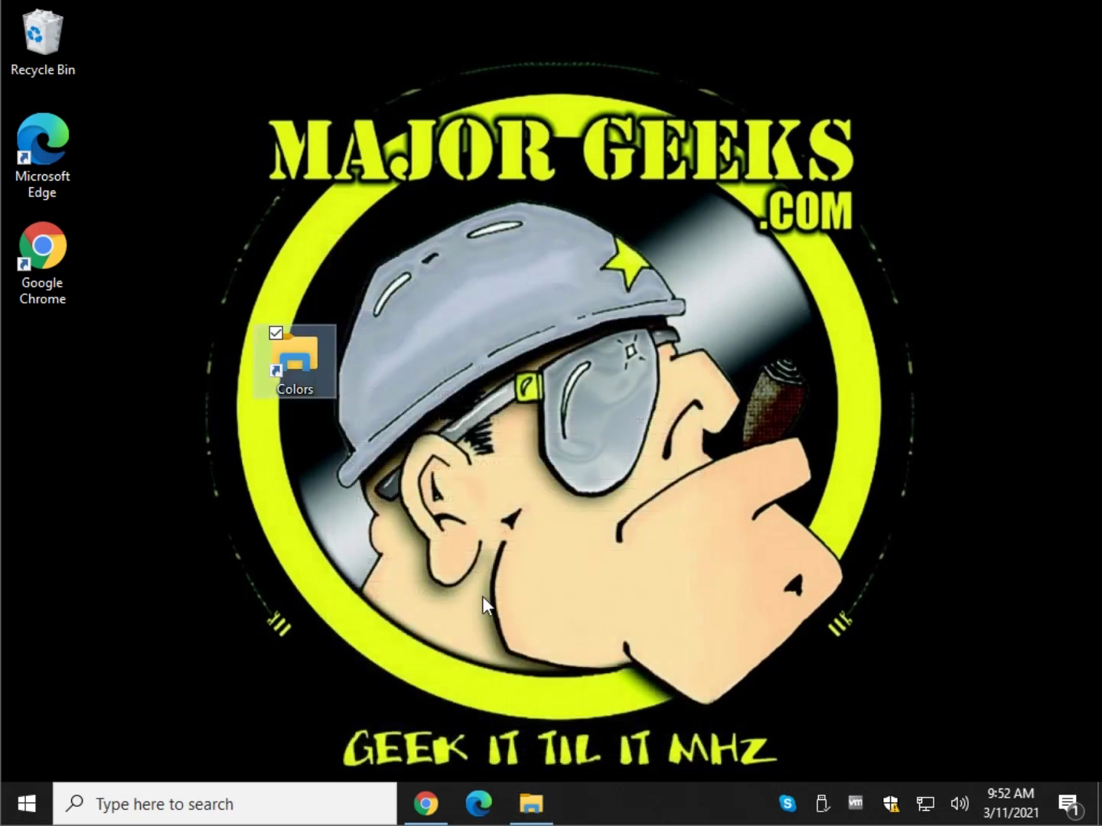
{"action": "double_click", "coordinate": [305, 357]}
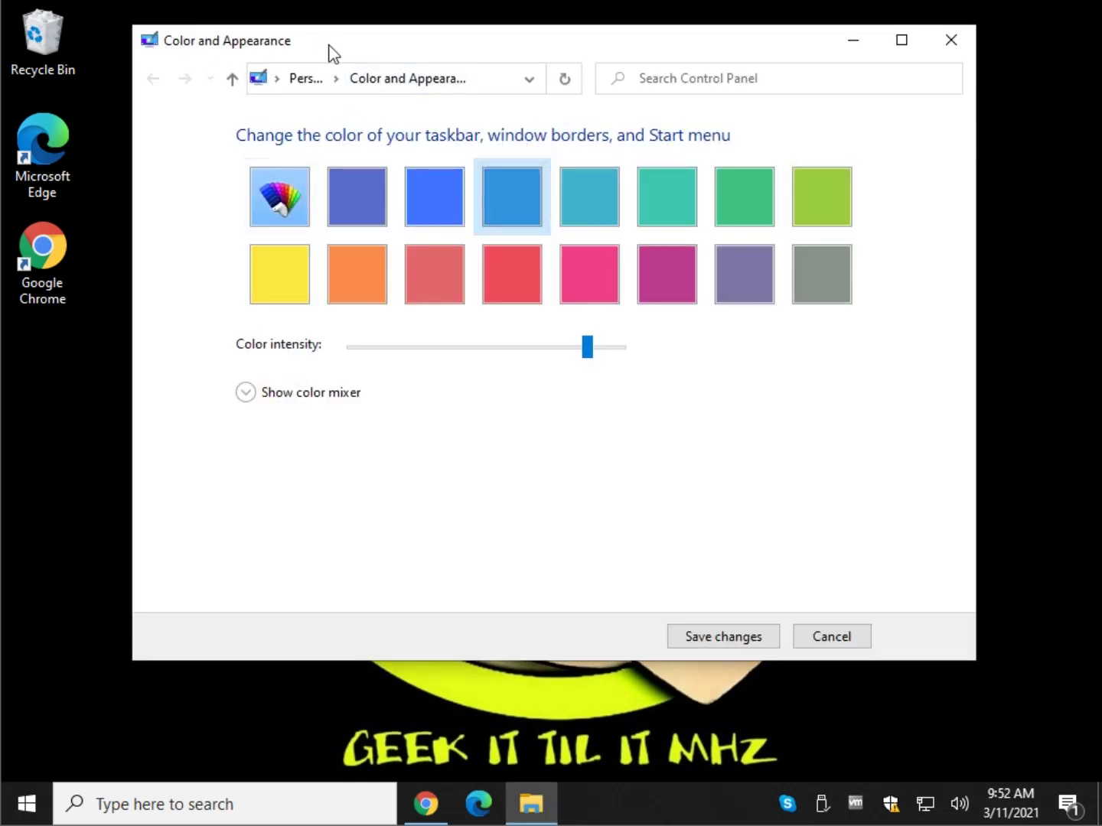
{"action": "left_click", "coordinate": [764, 87]}
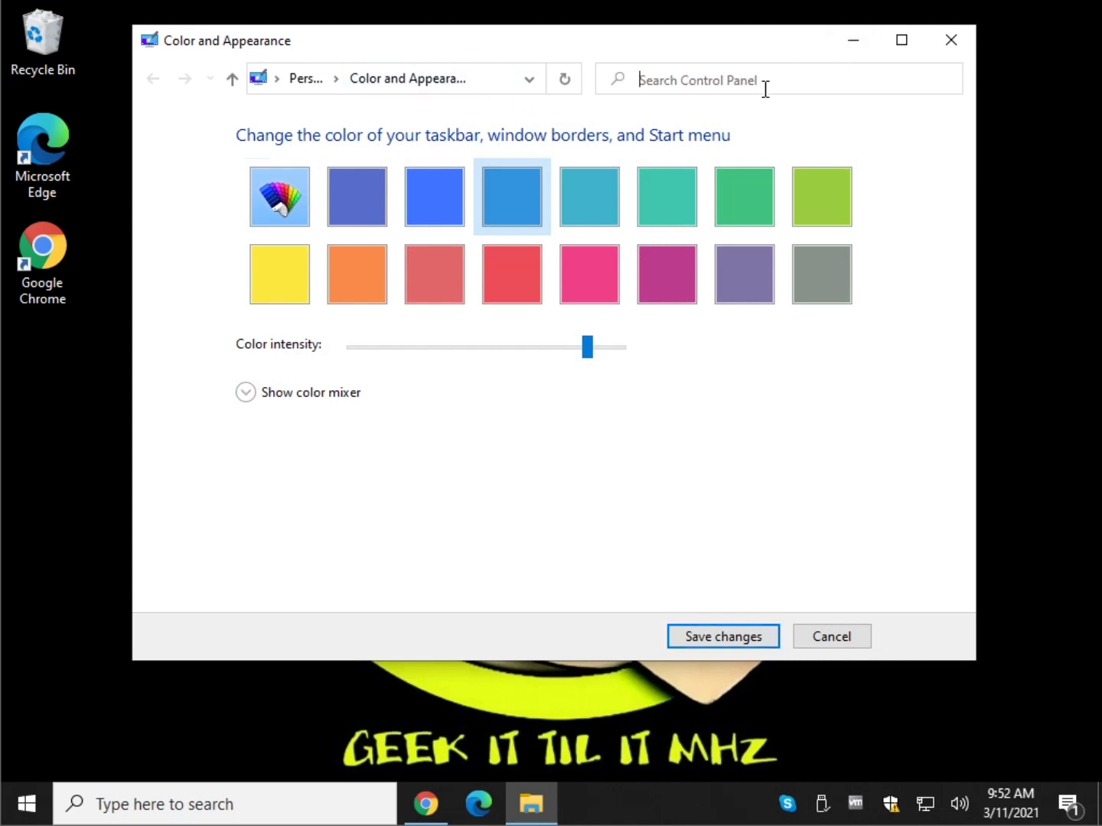
{"action": "left_click", "coordinate": [970, 41]}
Pin the Colors shortcut to Start and check its tile in the Start menu
{"action": "right_click", "coordinate": [299, 362]}
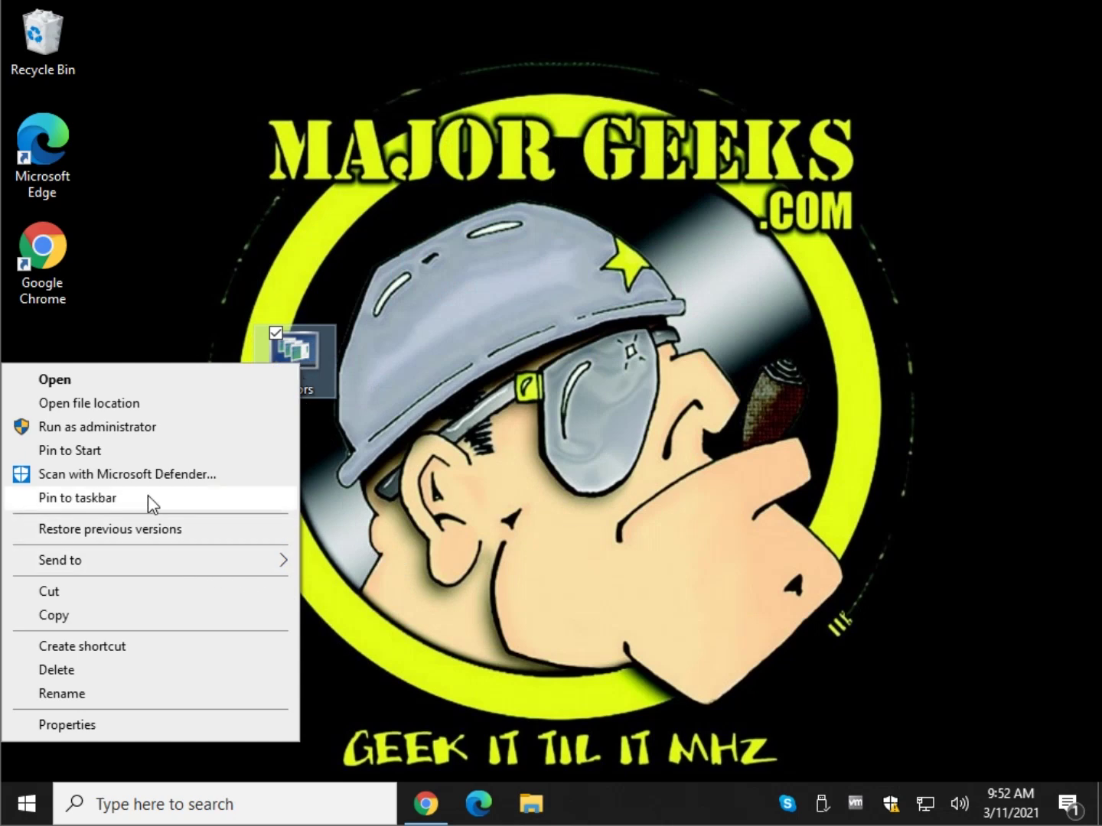
{"action": "left_click", "coordinate": [155, 450]}
{"action": "left_click", "coordinate": [43, 808]}
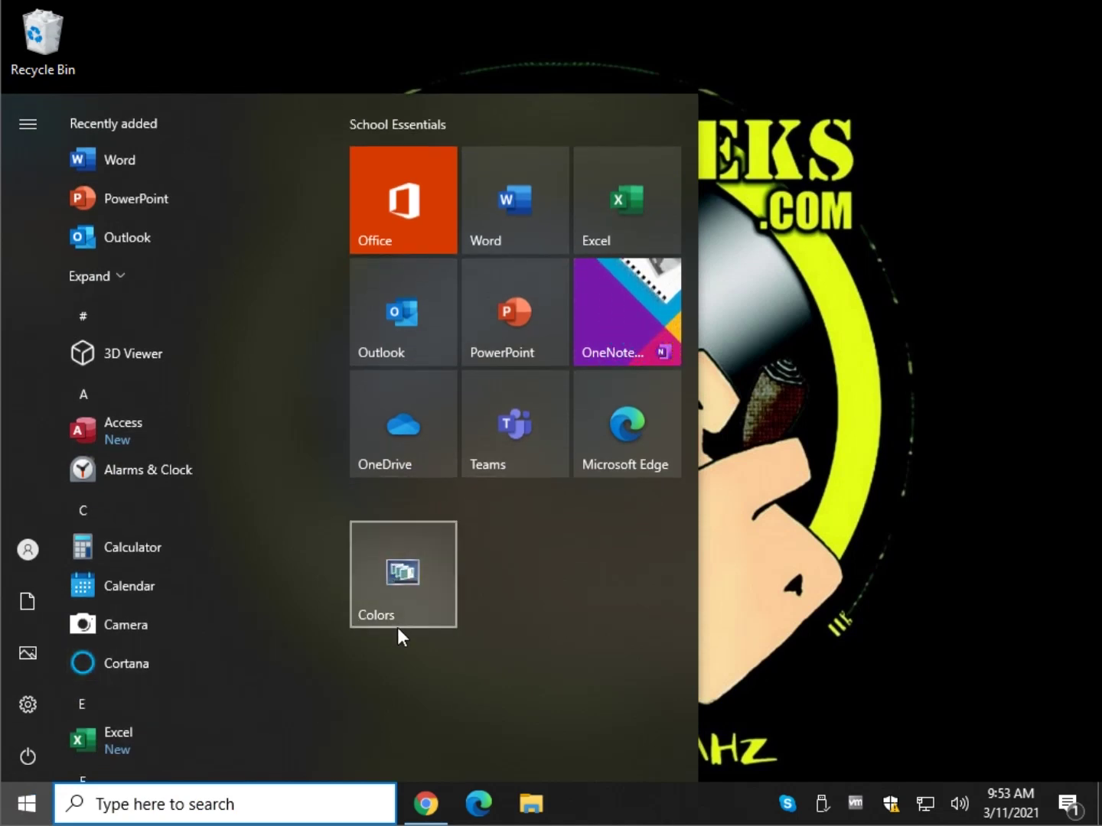
{"action": "left_click", "coordinate": [868, 511]}
{"action": "right_click", "coordinate": [299, 346]}
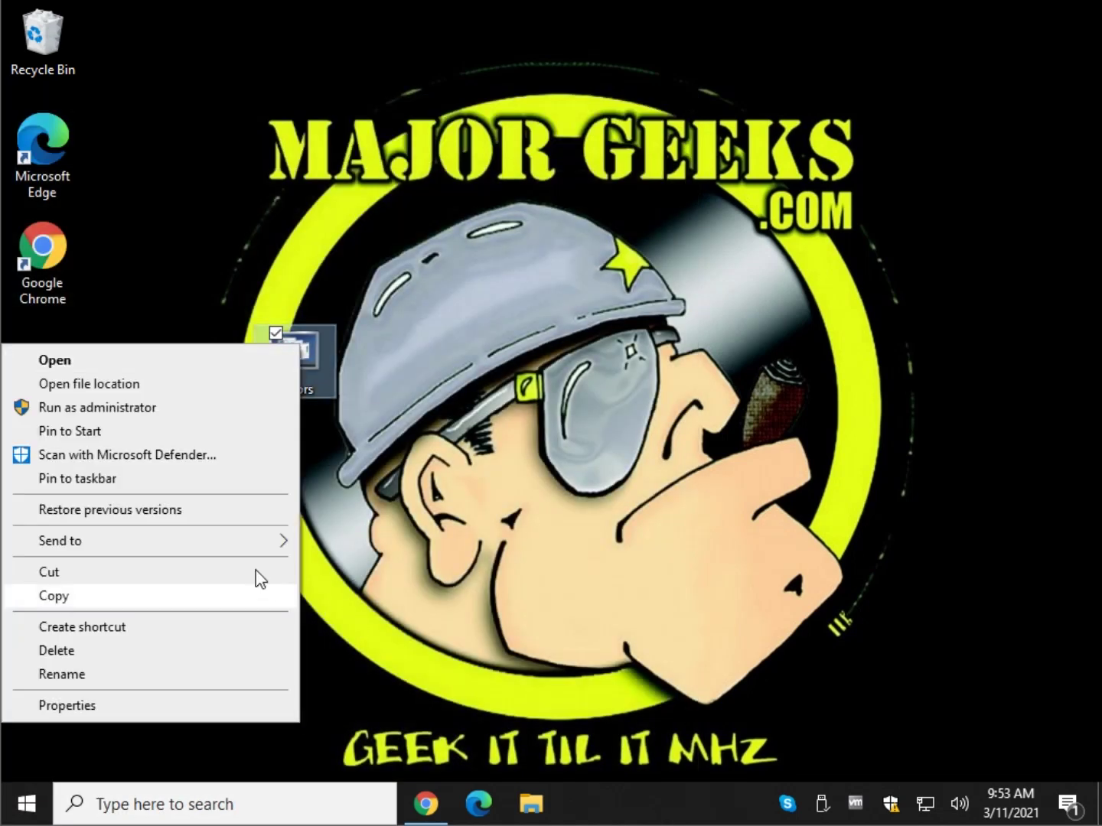
Pin the Colors shortcut to the taskbar, then unpin it from the taskbar
{"action": "left_click", "coordinate": [184, 478]}
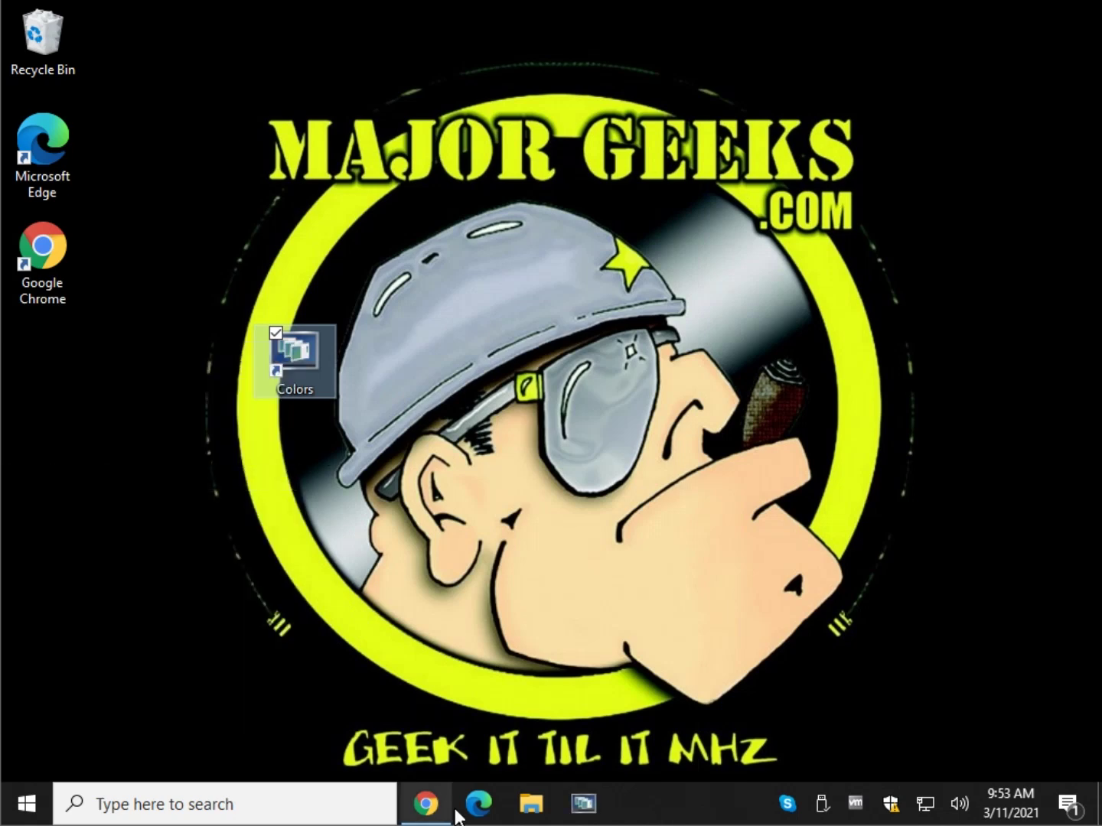
{"action": "right_click", "coordinate": [593, 805]}
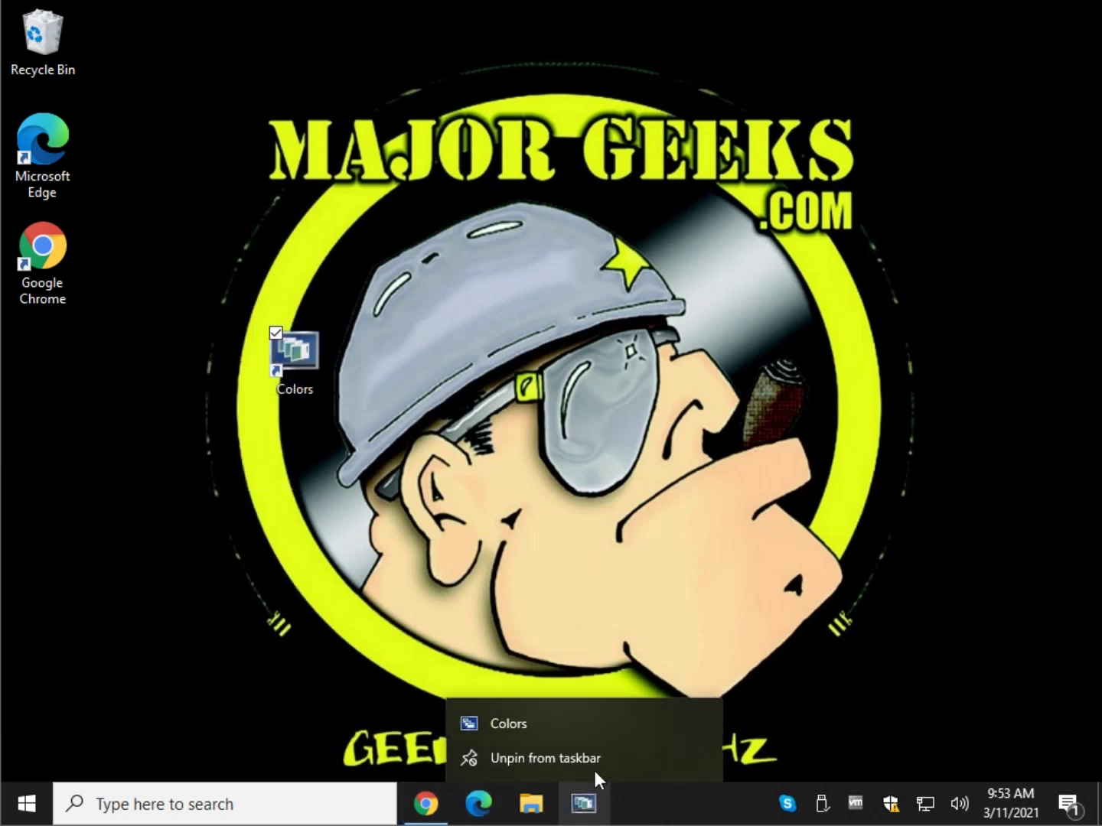
{"action": "left_click", "coordinate": [501, 755]}
Unpin the Colors tile from the Start menu
{"action": "left_click", "coordinate": [6, 816]}
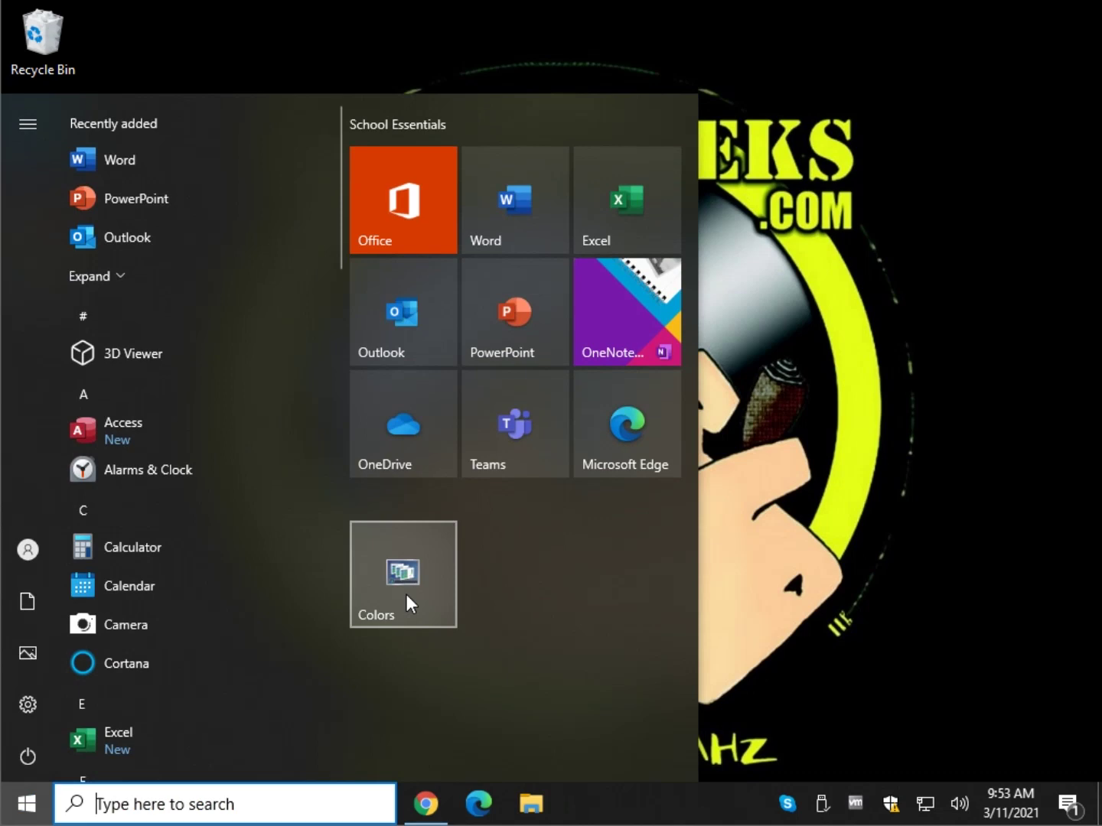
{"action": "right_click", "coordinate": [408, 593]}
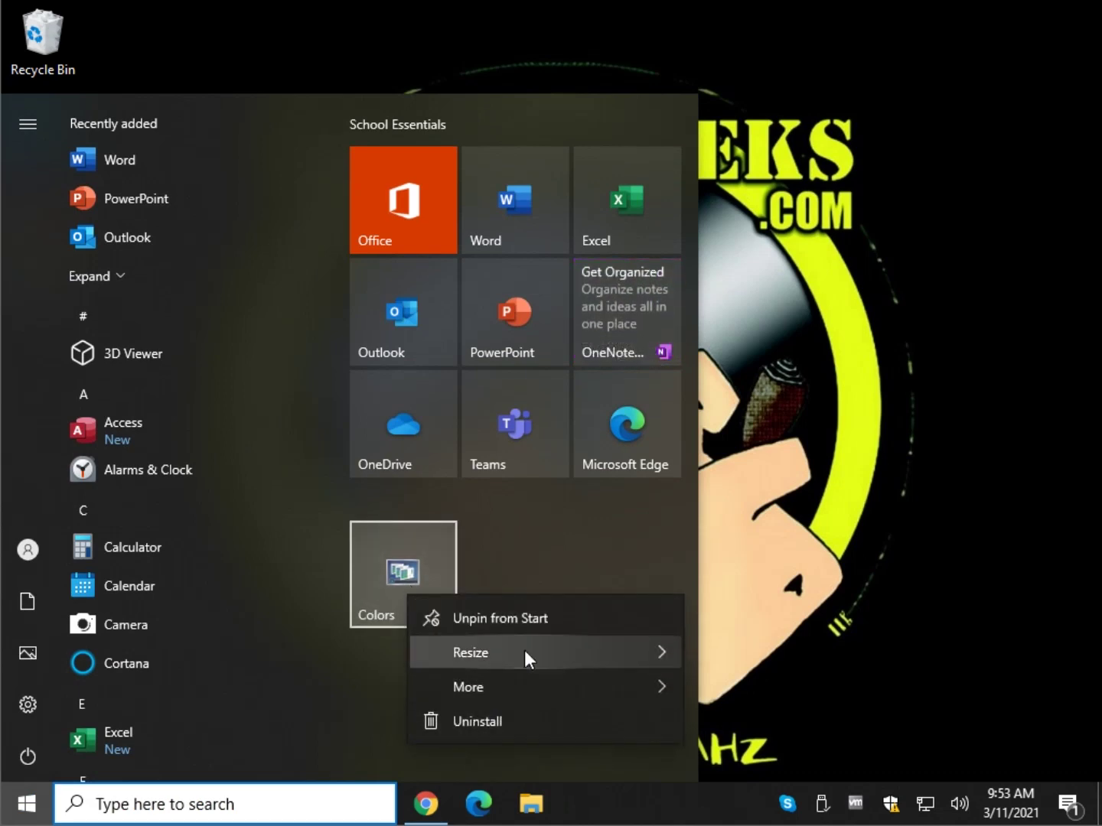
{"action": "left_click", "coordinate": [540, 624]}
{"action": "left_click", "coordinate": [845, 534]}
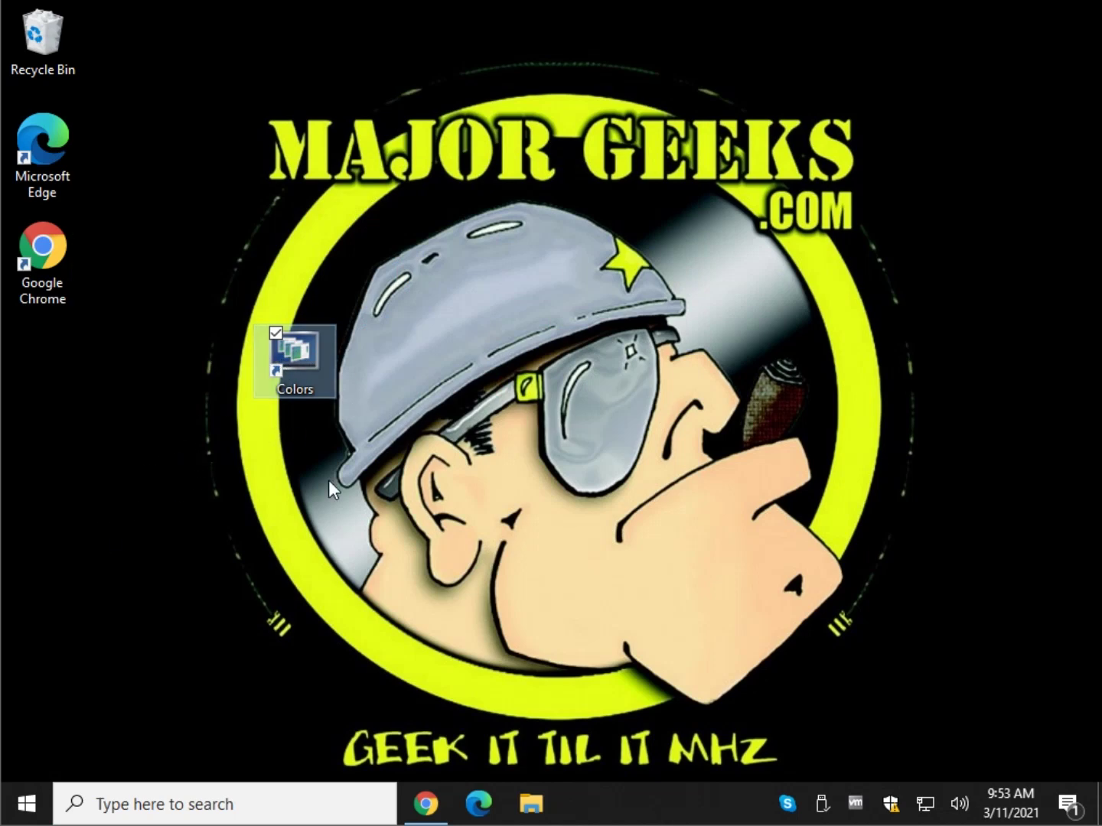
Copy the command 'explorer ms-settings:colors' from the MajorGeeks article in Chrome
{"action": "left_click", "coordinate": [426, 802]}
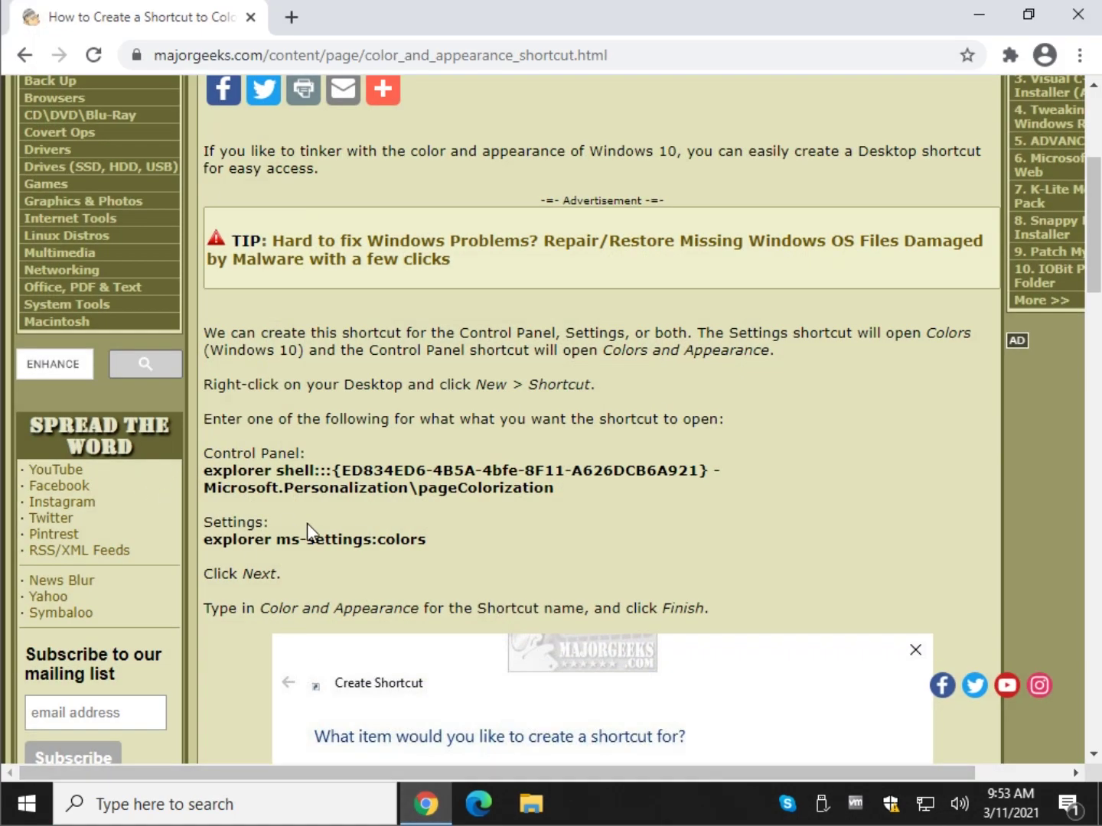
{"action": "scroll", "coordinate": [315, 523], "scroll_direction": "down", "scroll_amount": 3}
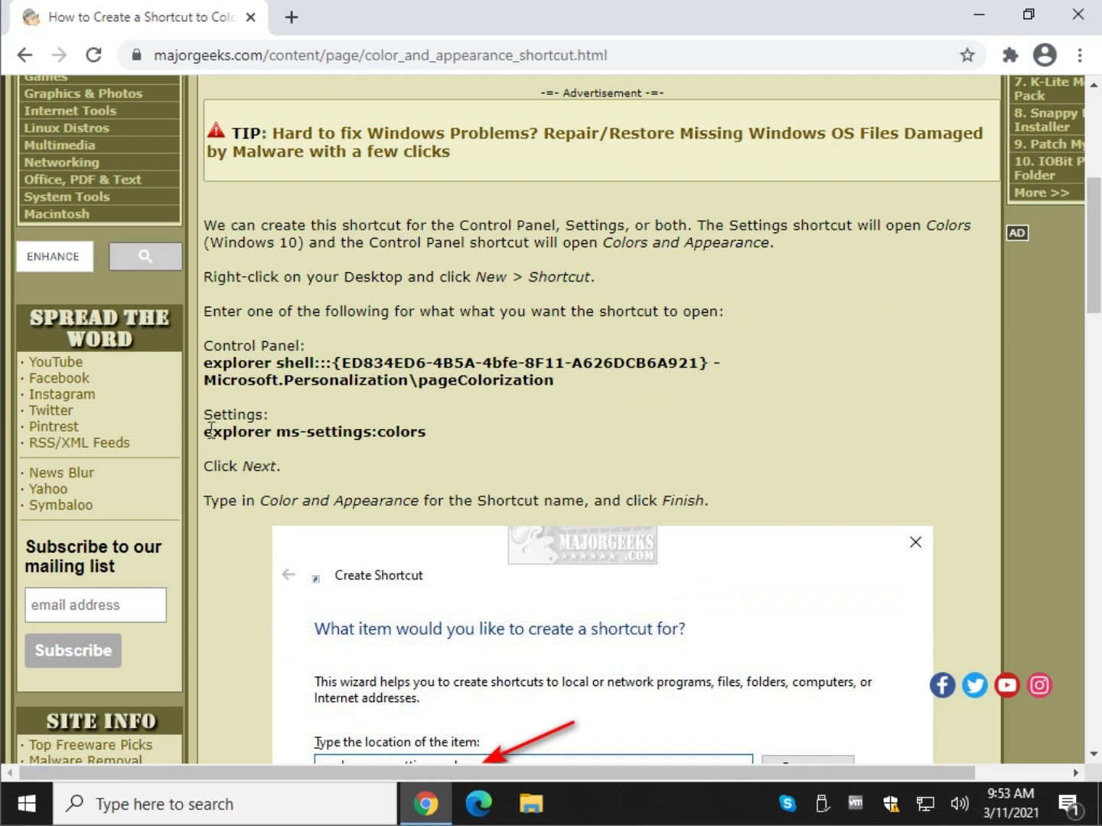
{"action": "left_click_drag", "start_coordinate": [208, 430], "coordinate": [449, 438]}
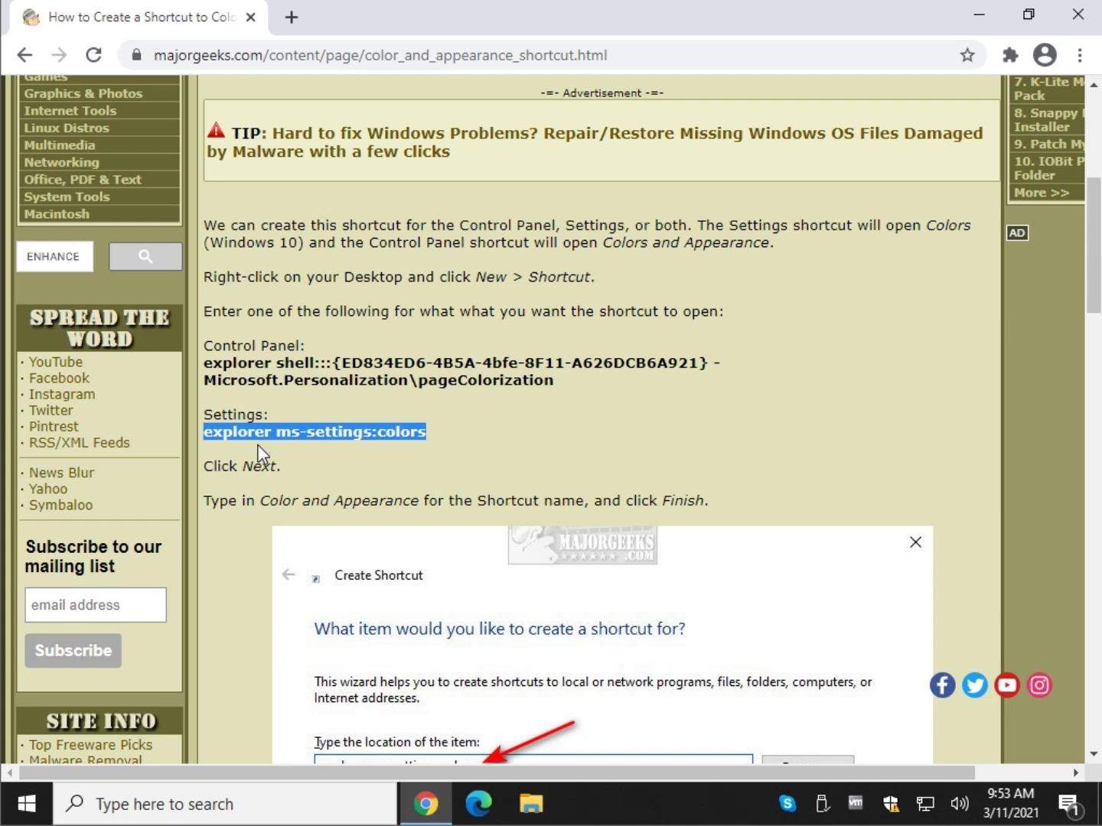
{"action": "right_click", "coordinate": [354, 443]}
{"action": "left_click", "coordinate": [375, 454]}
{"action": "left_click", "coordinate": [309, 462]}
Create a desktop shortcut 'Colors and Appearance' pointing to explorer ms-settings:colors
{"action": "left_click", "coordinate": [976, 15]}
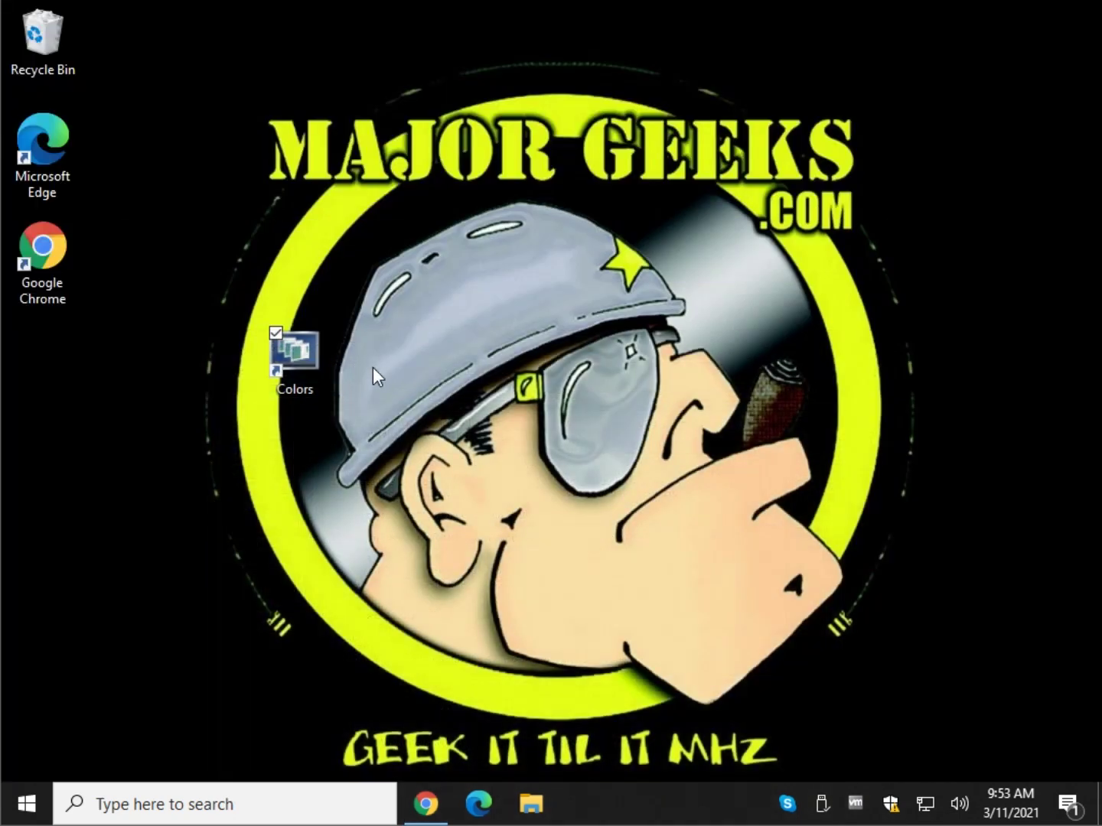
{"action": "right_click", "coordinate": [175, 483]}
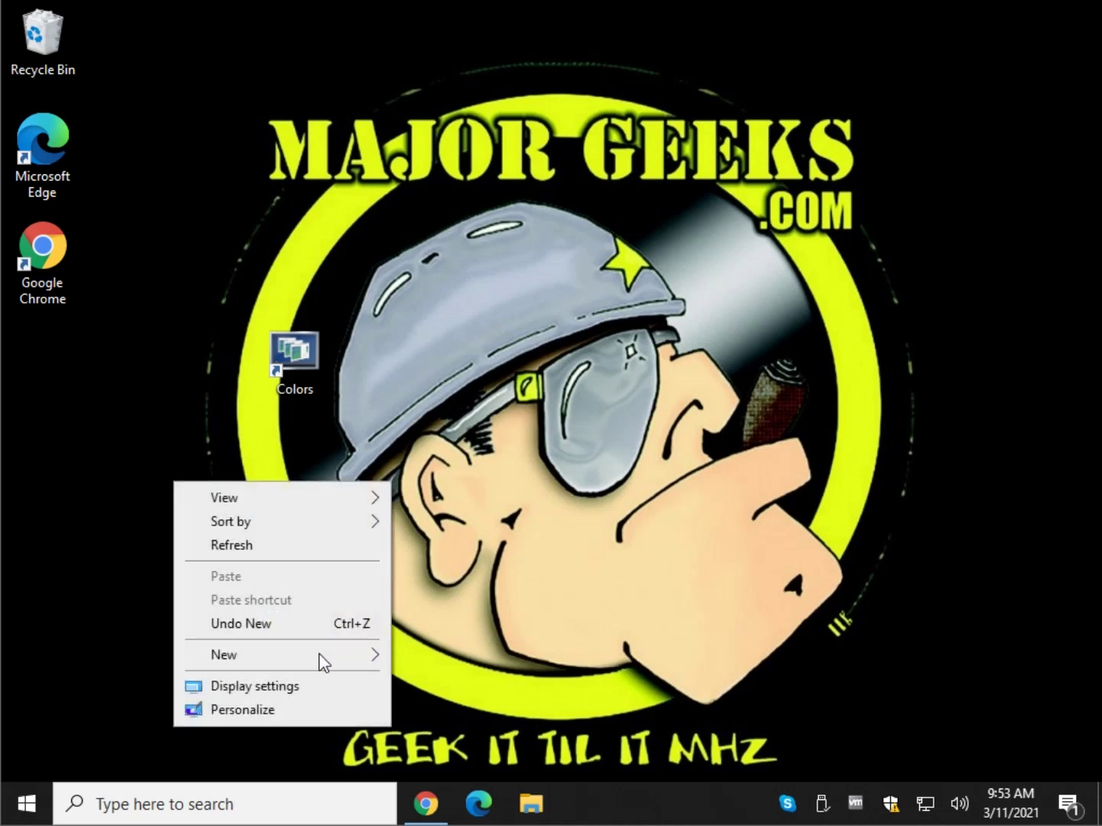
{"action": "mouse_move", "coordinate": [308, 655]}
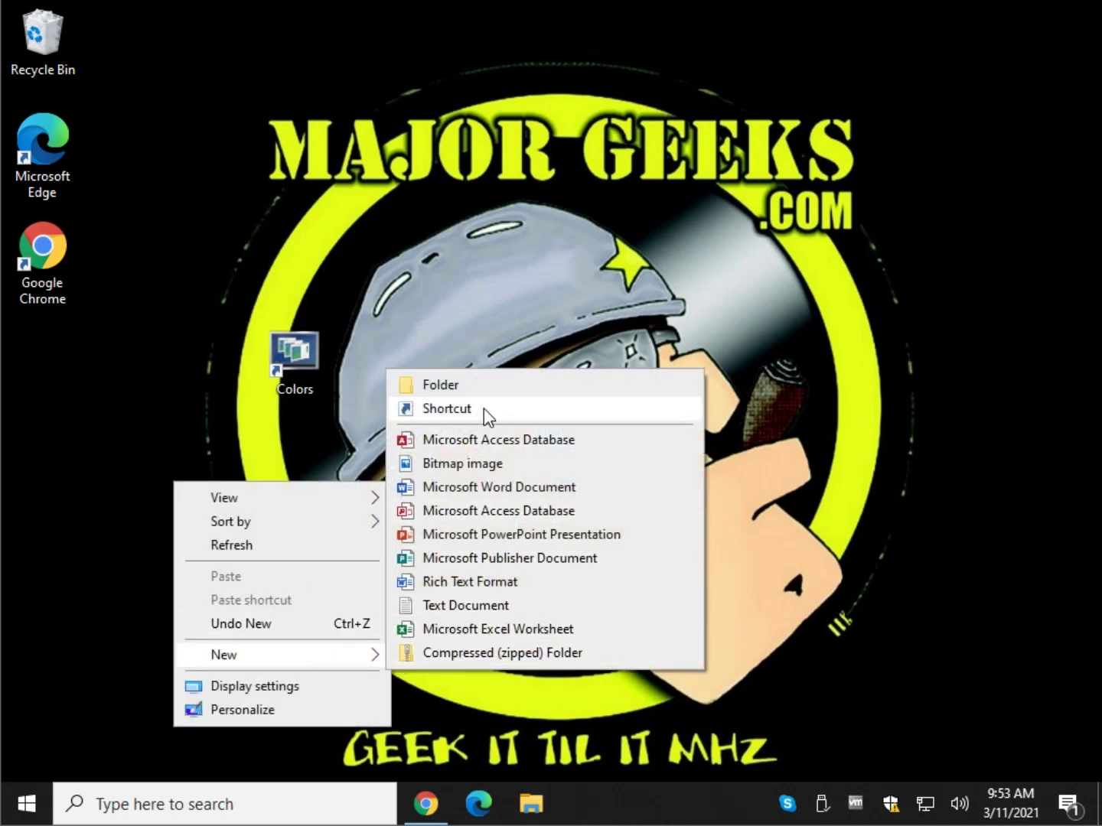
{"action": "left_click", "coordinate": [484, 409]}
{"action": "key", "text": "ctrl+v"}
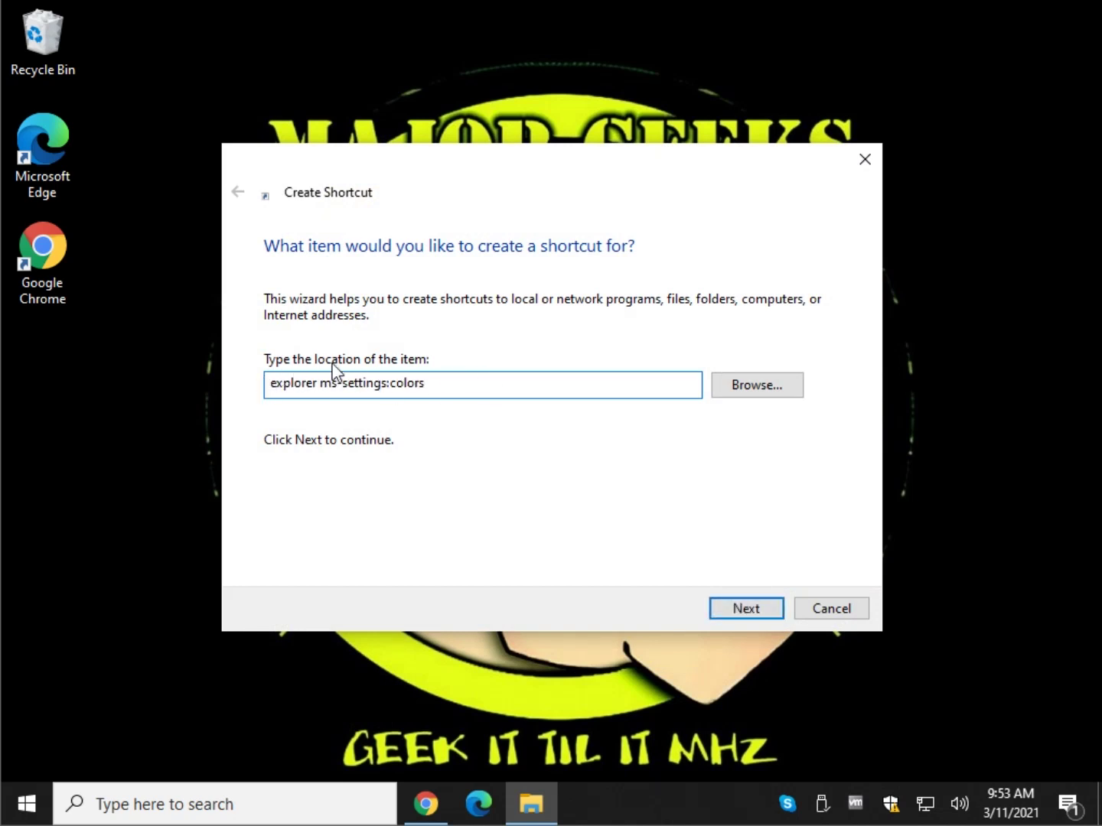
{"action": "left_click", "coordinate": [742, 608]}
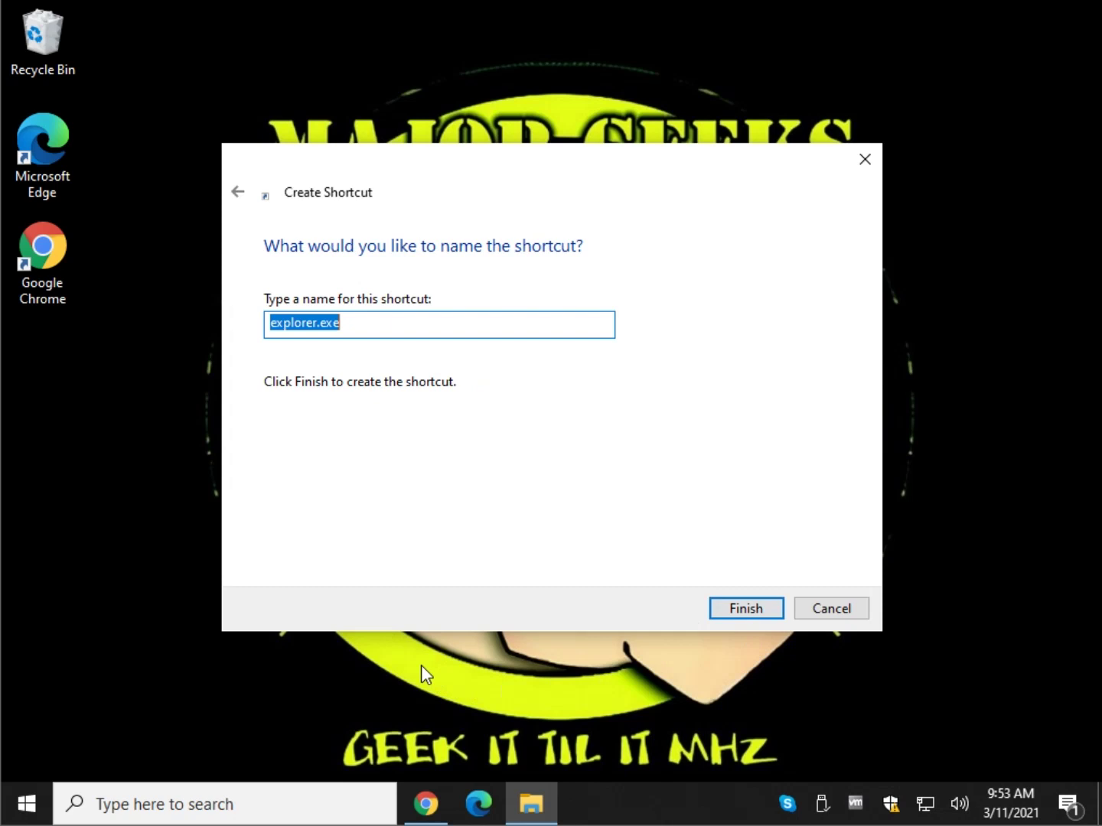
{"action": "type", "text": "Colors"}
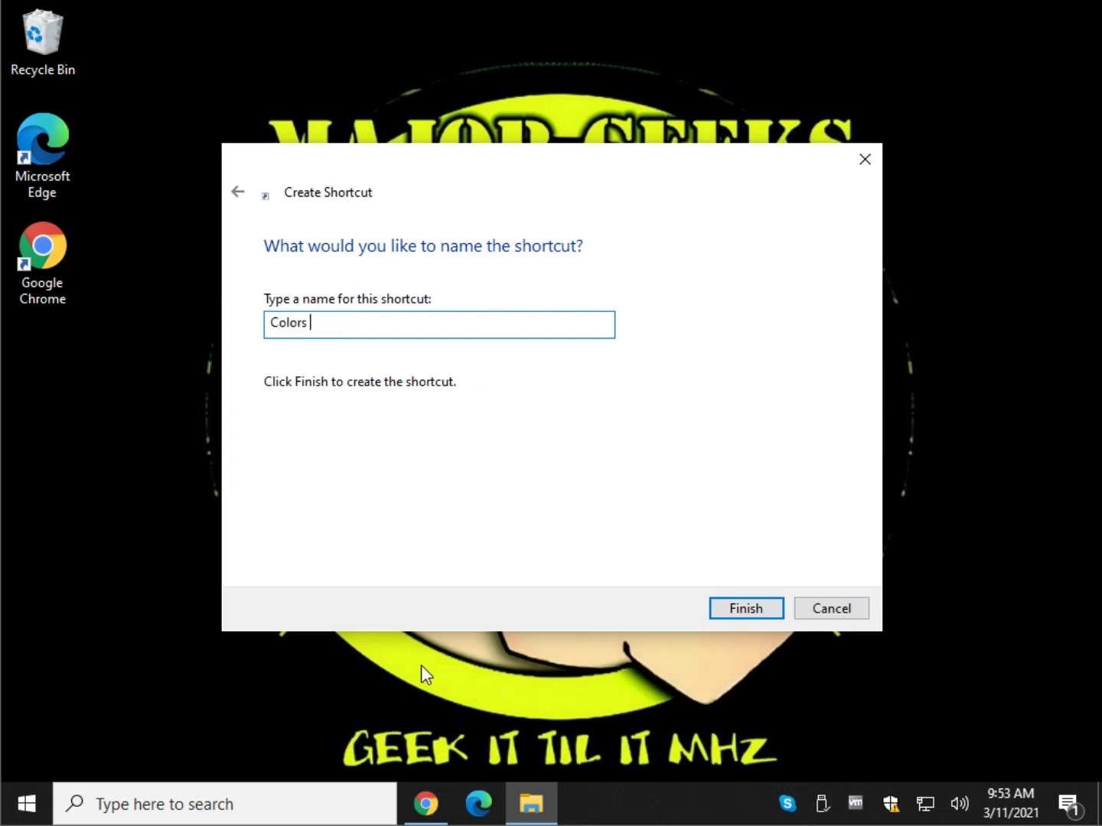
{"action": "type", "text": " and Appearance"}
{"action": "left_click", "coordinate": [761, 610]}
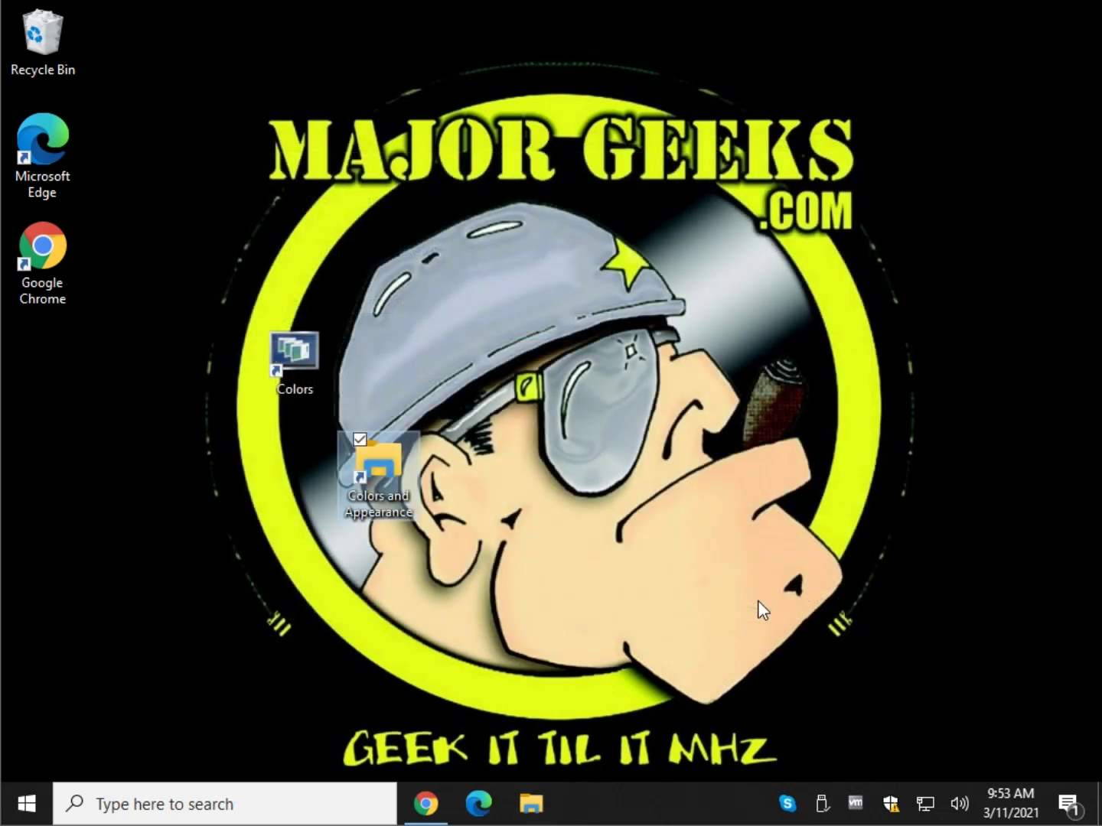
Set the Colors and Appearance icon to explorer.exe's window icon with the red no-sign
{"action": "right_click", "coordinate": [391, 464]}
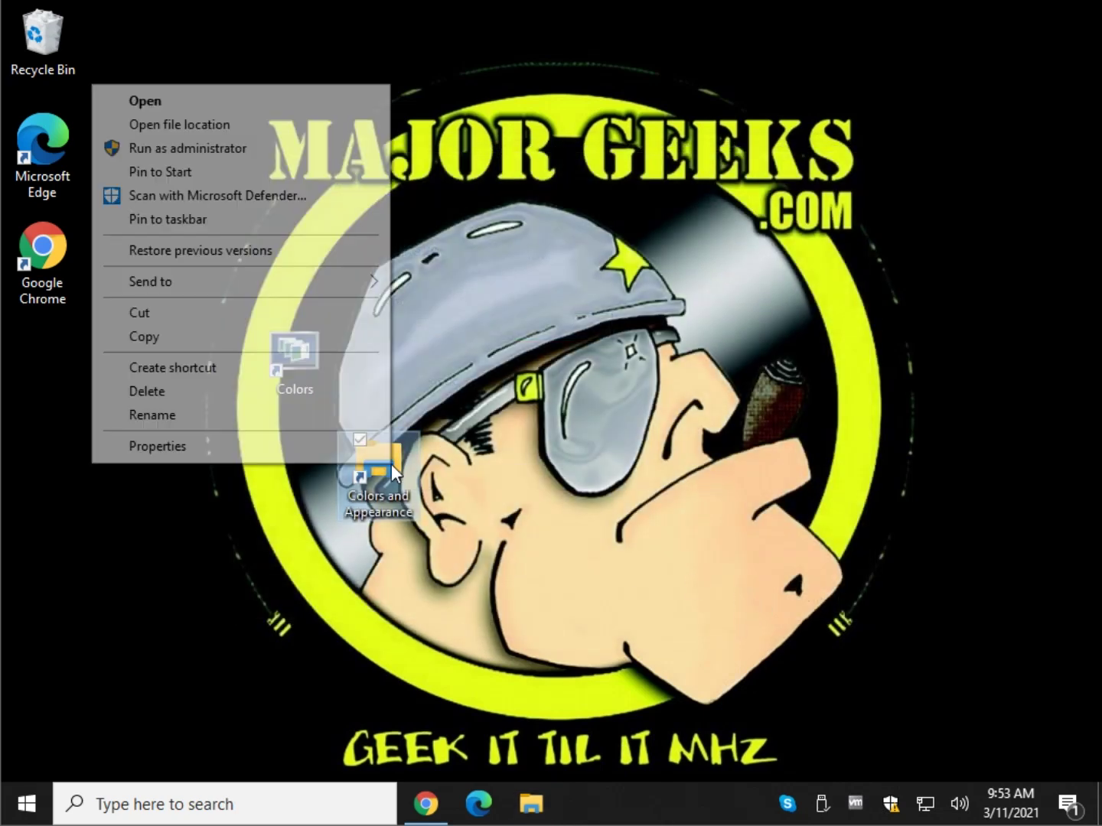
{"action": "left_click", "coordinate": [325, 457]}
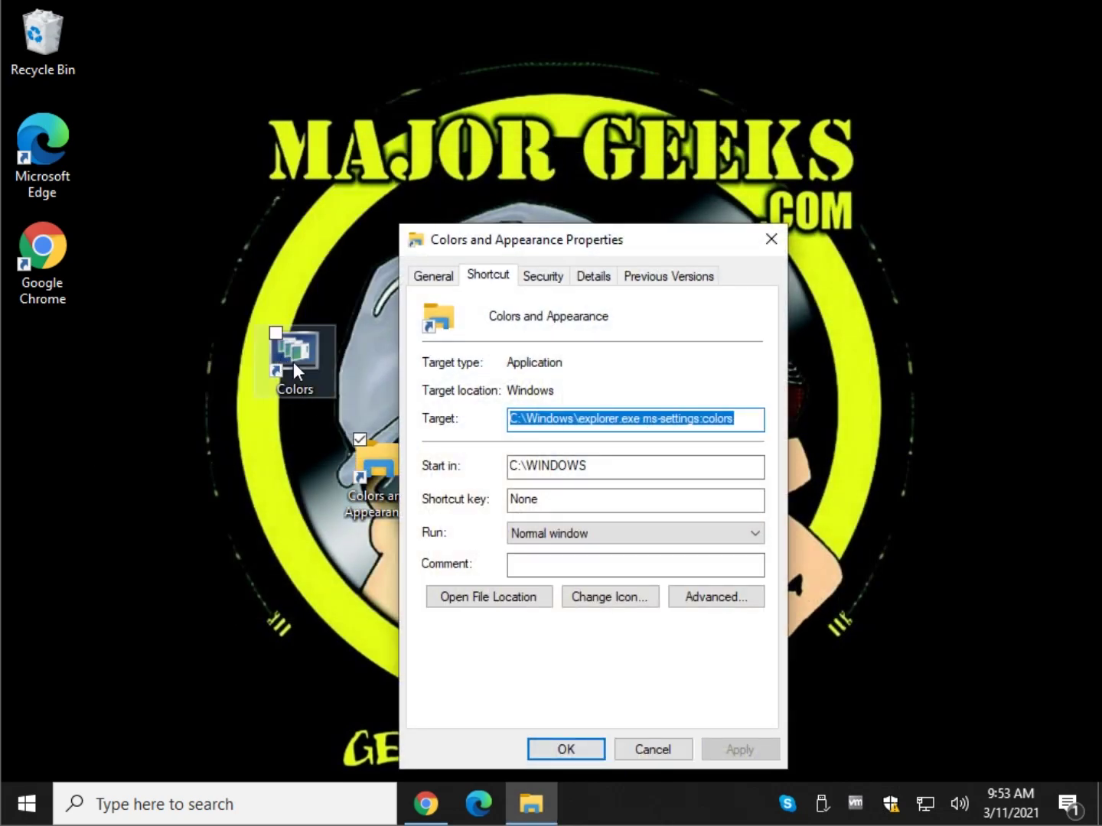
{"action": "left_click", "coordinate": [592, 598]}
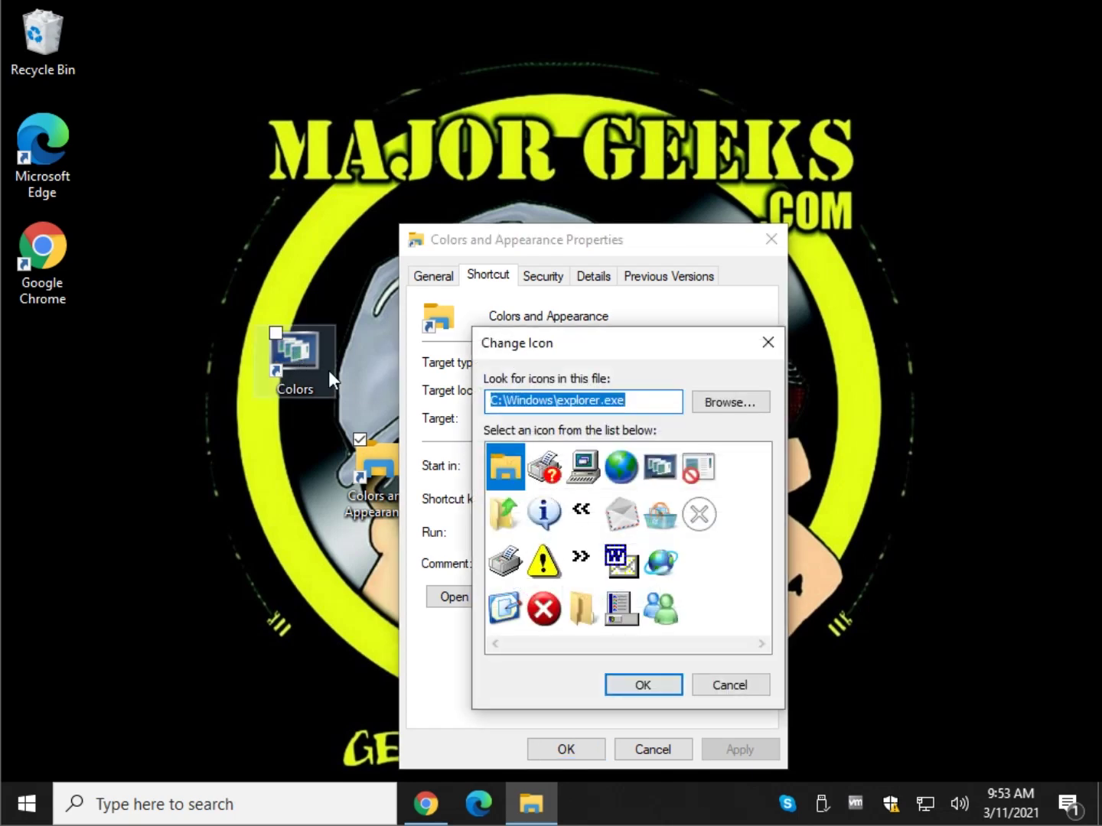
{"action": "left_click", "coordinate": [708, 467]}
{"action": "left_click", "coordinate": [643, 686]}
{"action": "left_click", "coordinate": [561, 747]}
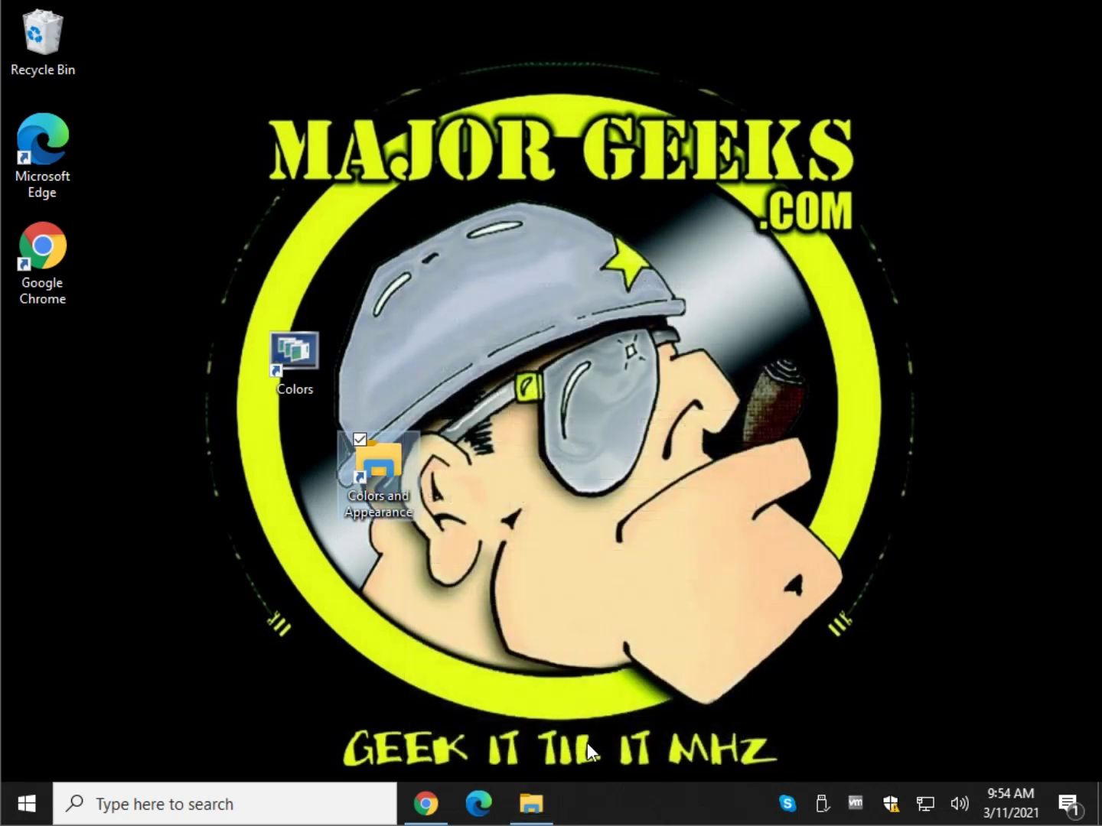
{"action": "left_click_drag", "start_coordinate": [388, 472], "coordinate": [388, 375]}
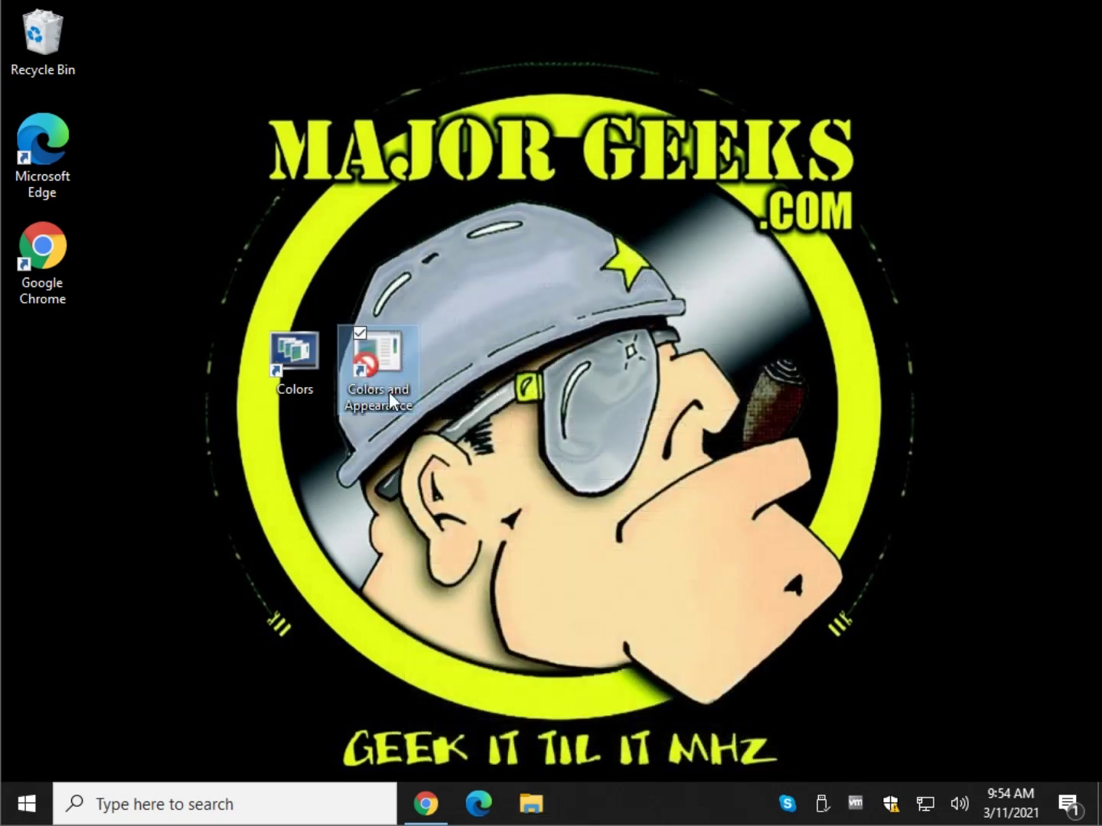
{"action": "double_click", "coordinate": [372, 360]}
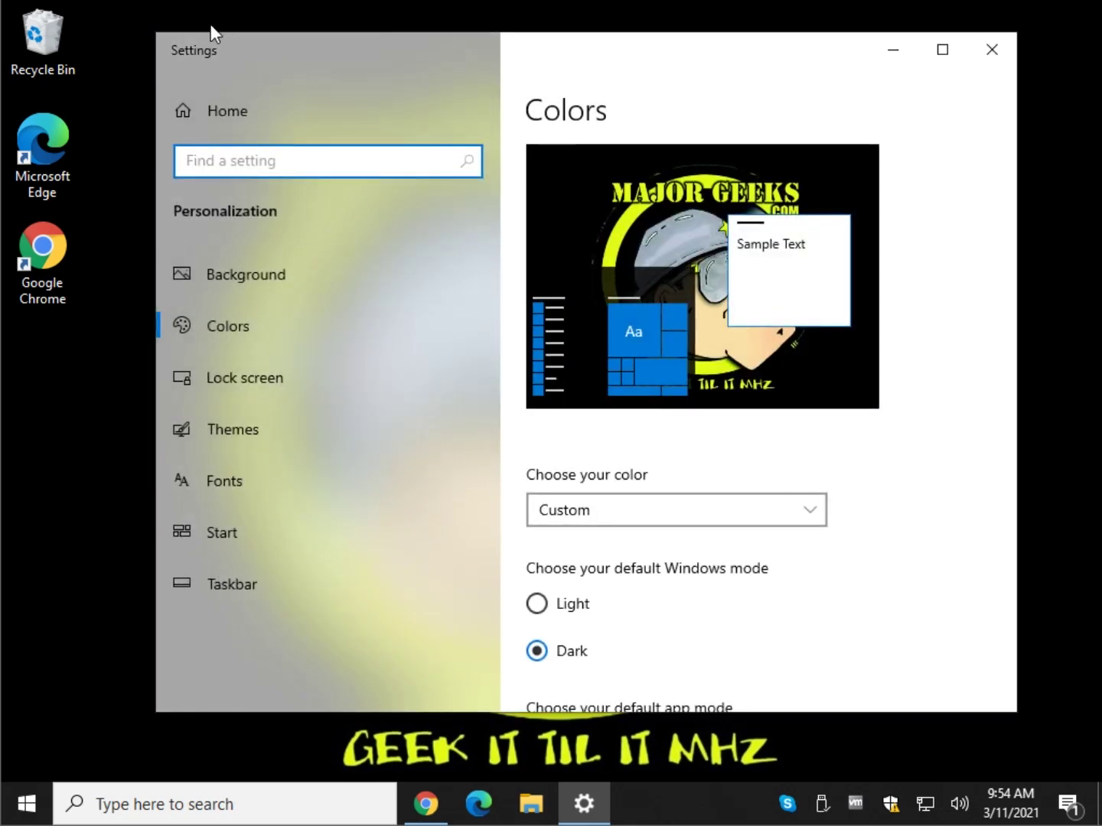
{"action": "scroll", "coordinate": [629, 574], "scroll_direction": "down", "scroll_amount": 5}
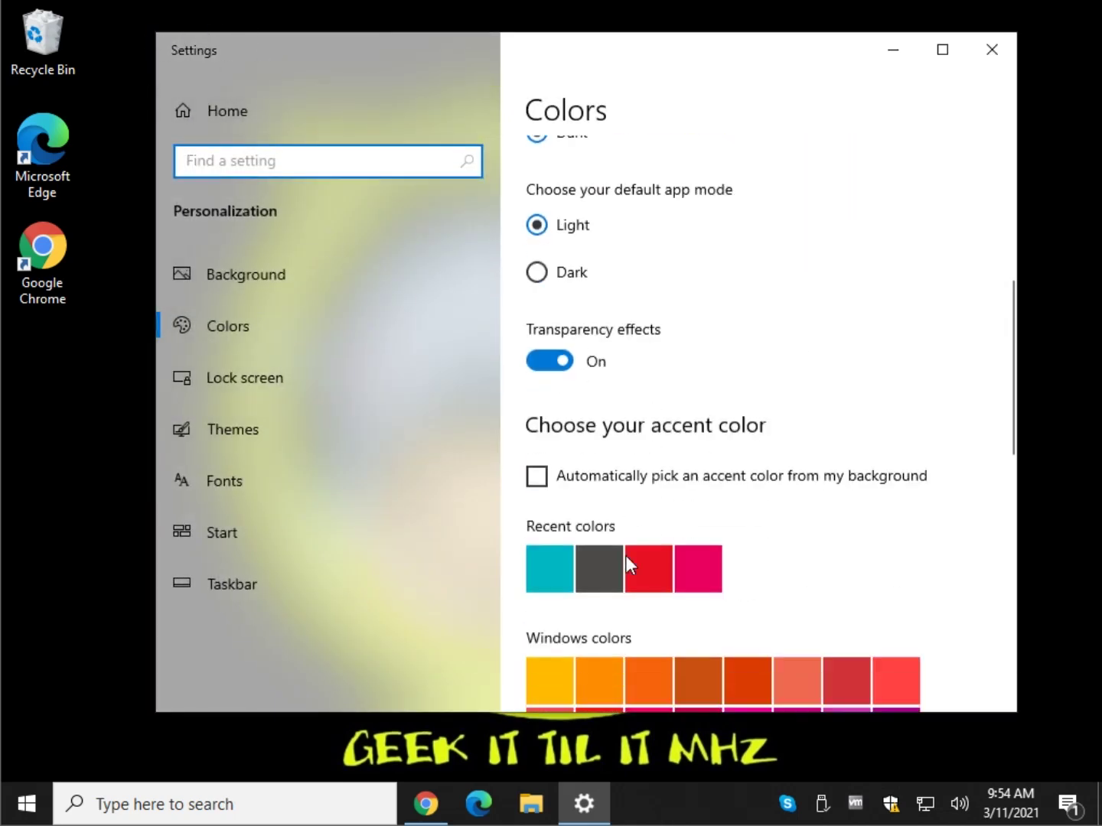
{"action": "scroll", "coordinate": [626, 555], "scroll_direction": "down", "scroll_amount": 5}
{"action": "scroll", "coordinate": [626, 556], "scroll_direction": "up", "scroll_amount": 10}
{"action": "left_click", "coordinate": [994, 46]}
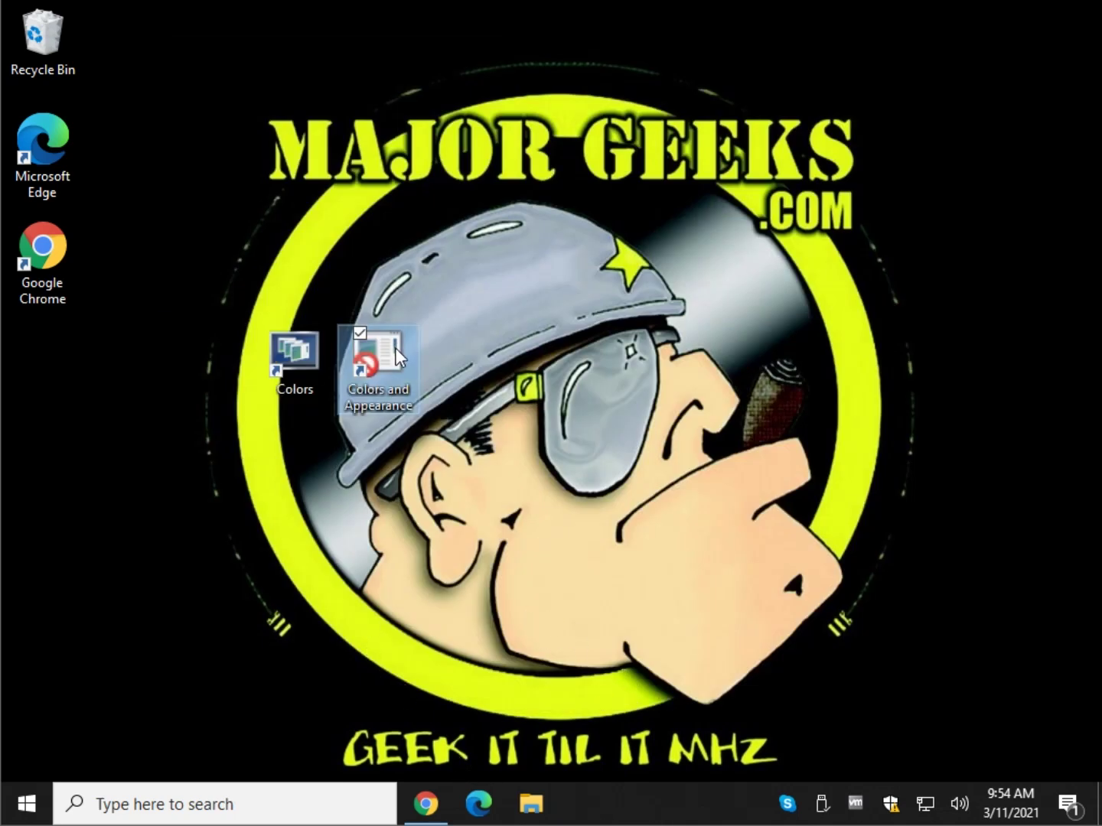
Delete Colors via its context menu and Colors and Appearance with the Delete key
{"action": "right_click", "coordinate": [302, 355]}
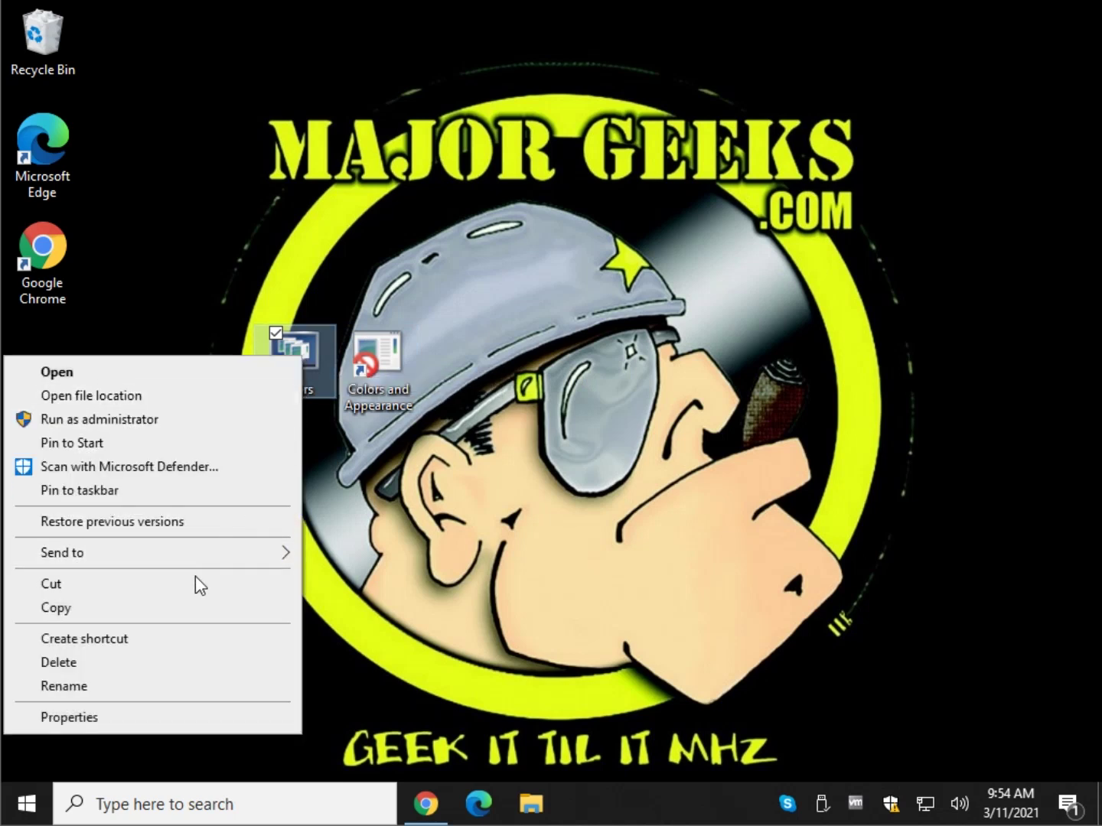
{"action": "left_click", "coordinate": [153, 663]}
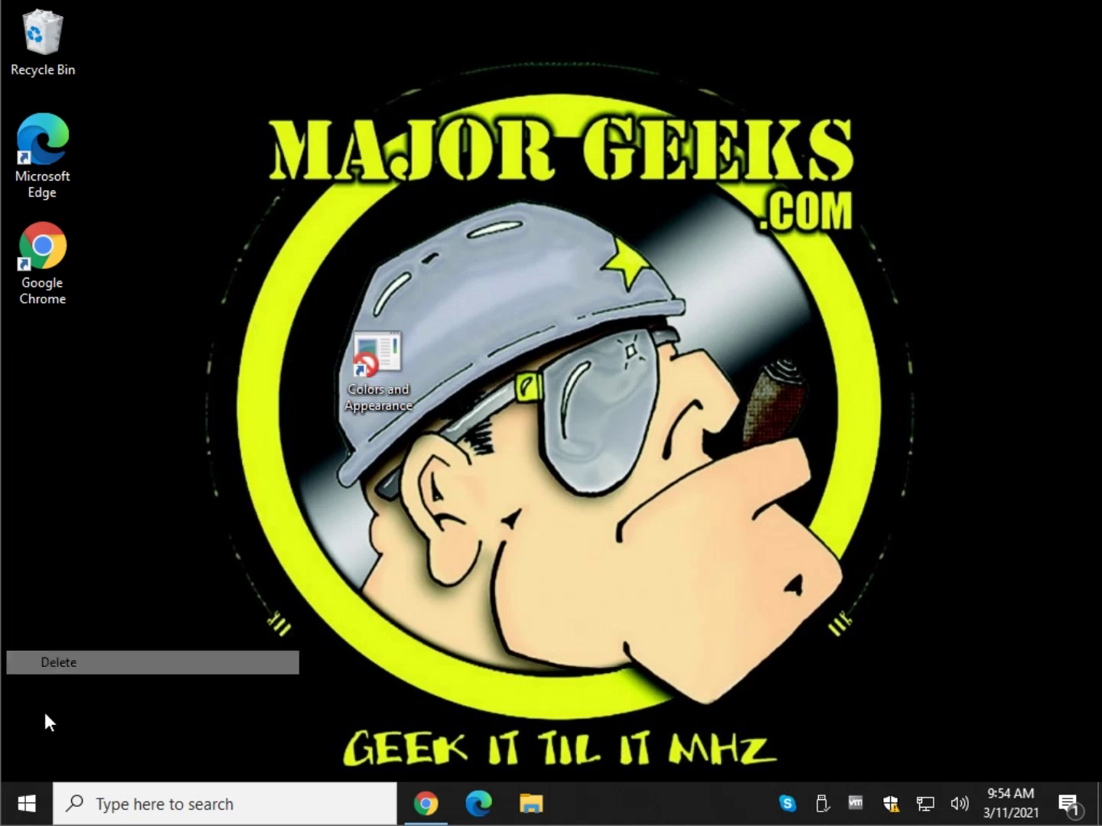
{"action": "left_click", "coordinate": [380, 370]}
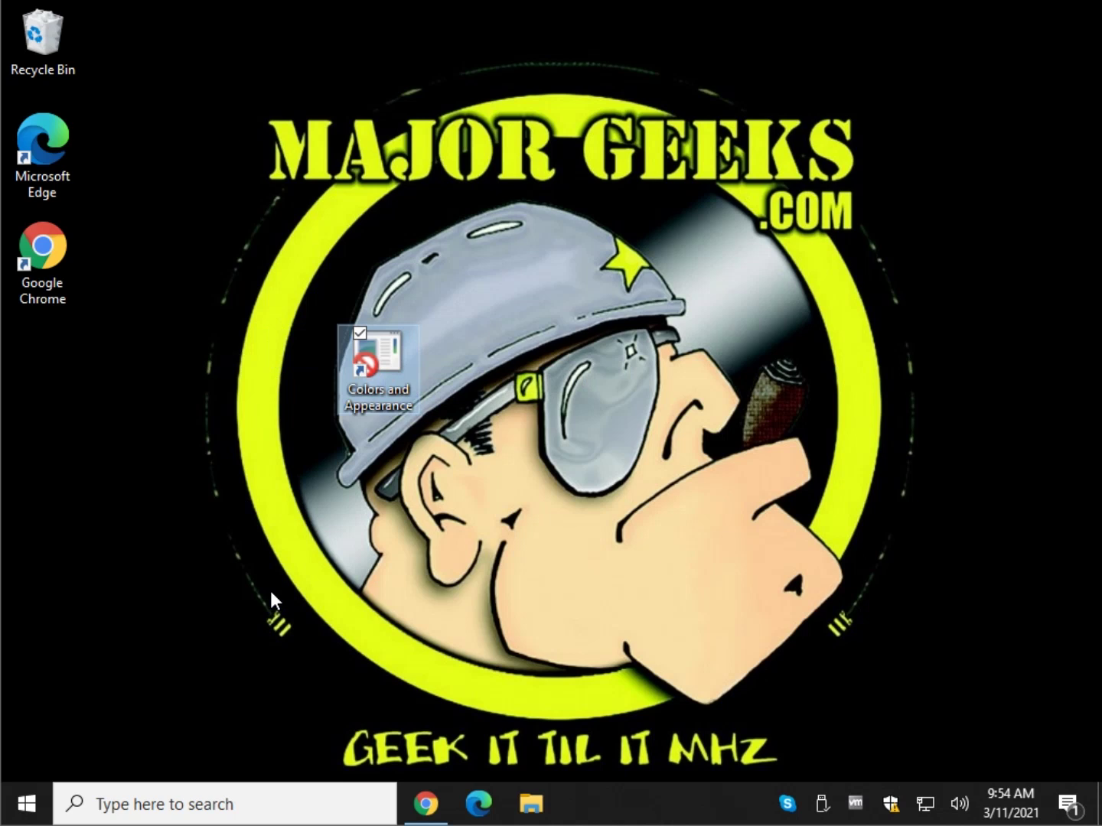
{"action": "key", "text": "Delete"}
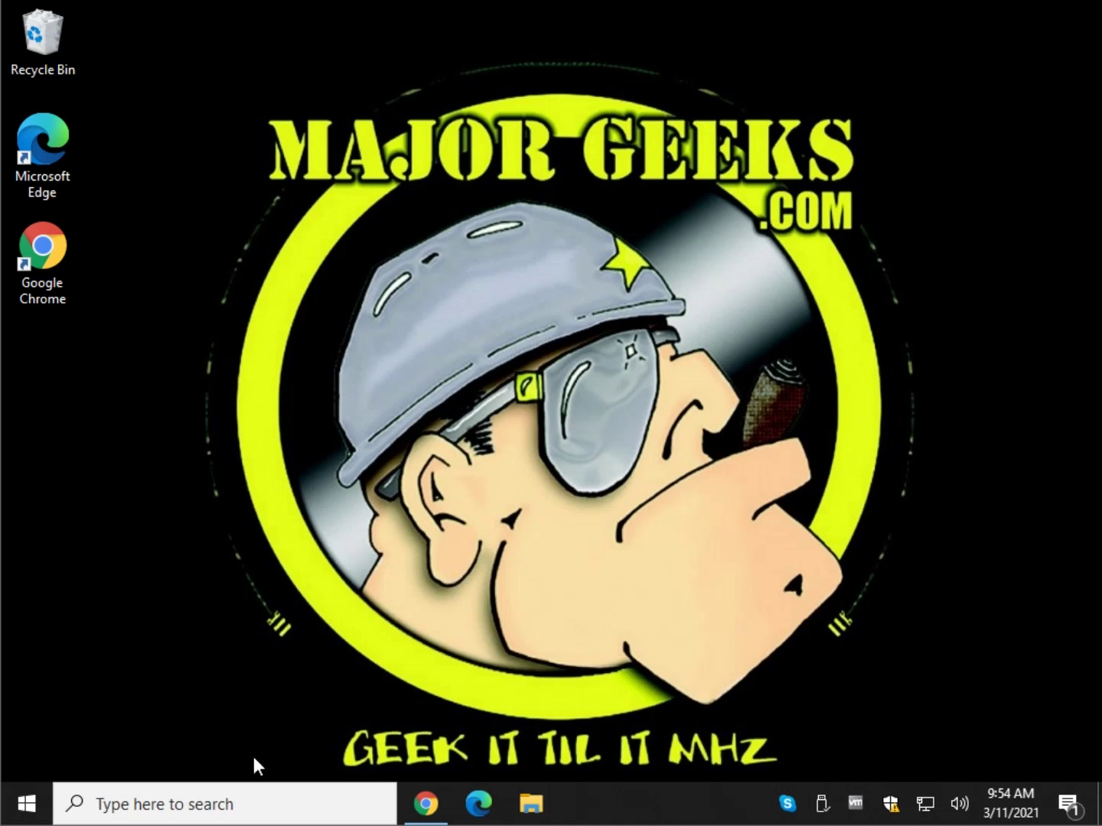
Restore Chrome and scroll to the top of the MajorGeeks Colors shortcut article
{"action": "left_click", "coordinate": [425, 803]}
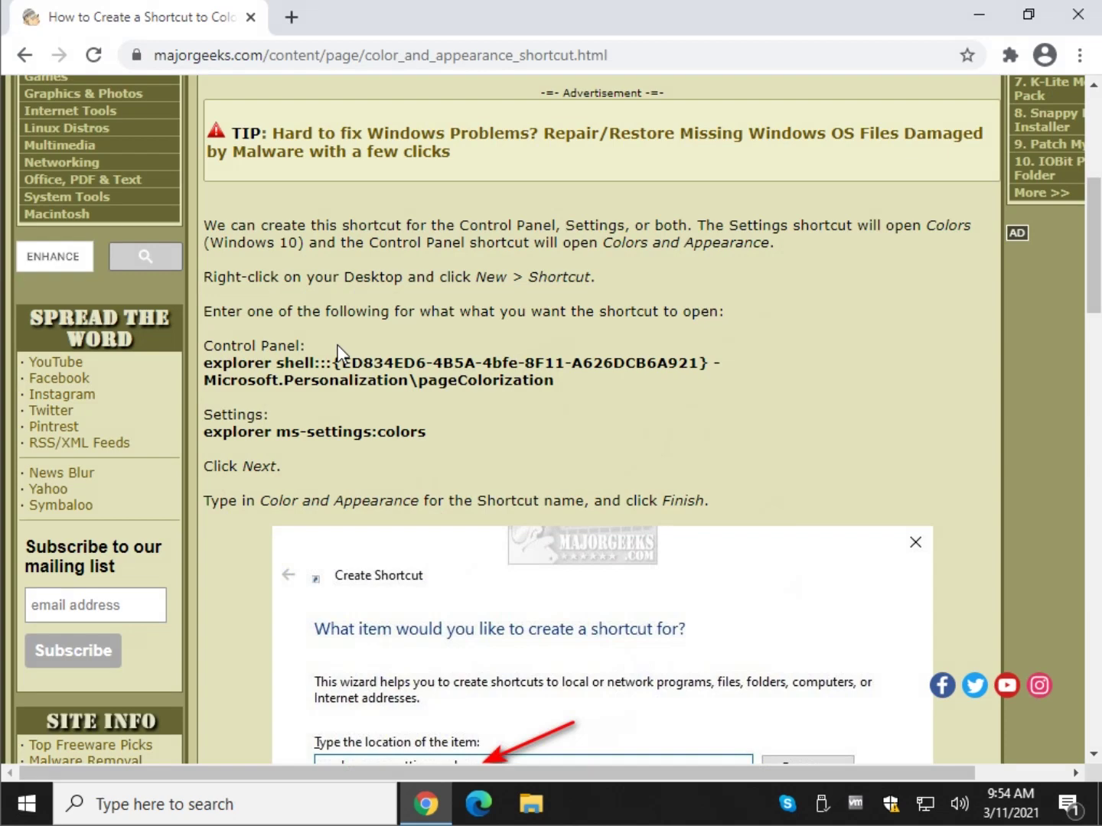
{"action": "scroll", "coordinate": [342, 356], "scroll_direction": "up", "scroll_amount": 3}
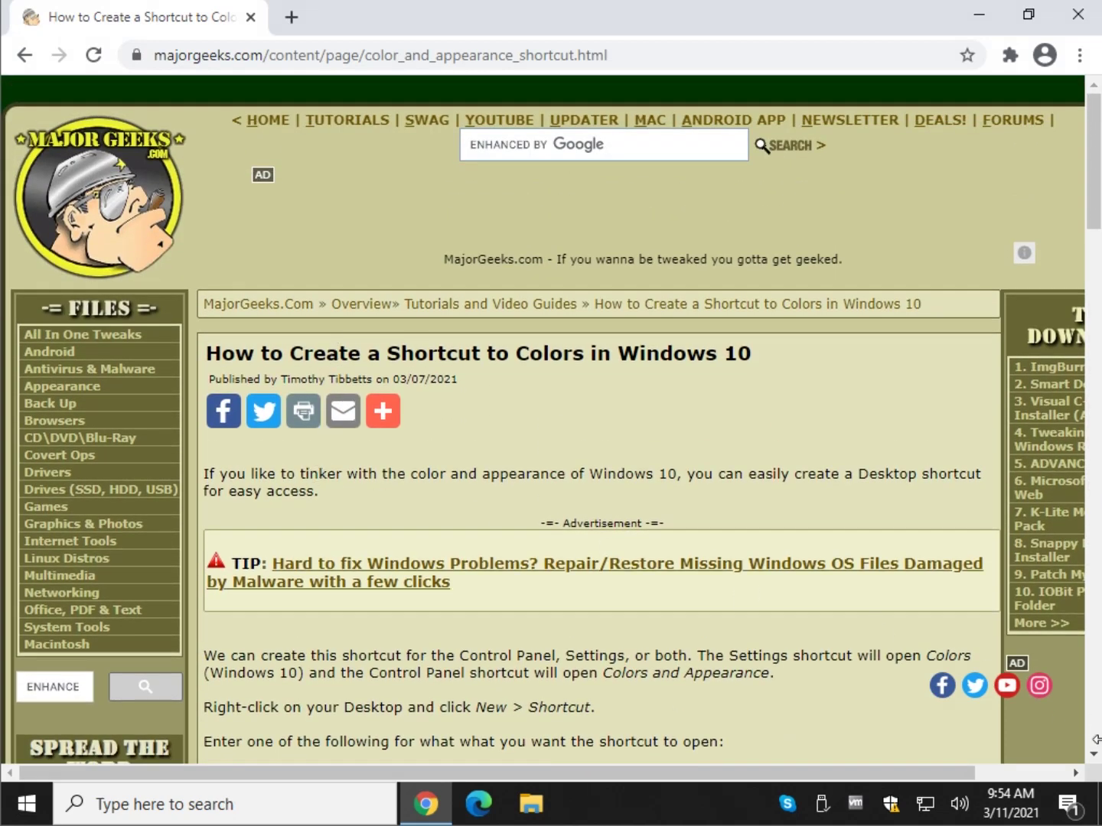